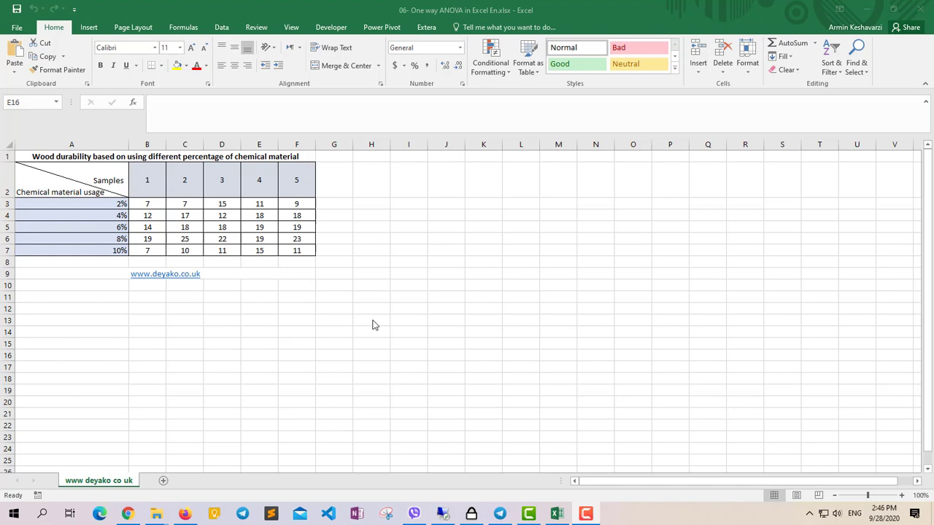
# Check in the list of available Excel add-ins whether the Analysis ToolPak is enabled.
pyautogui.click(225, 28)
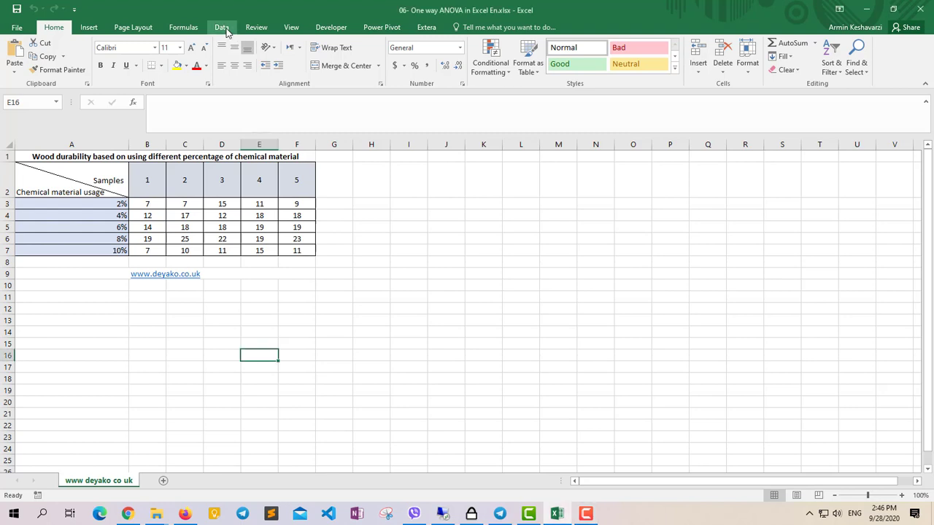
pyautogui.click(225, 29)
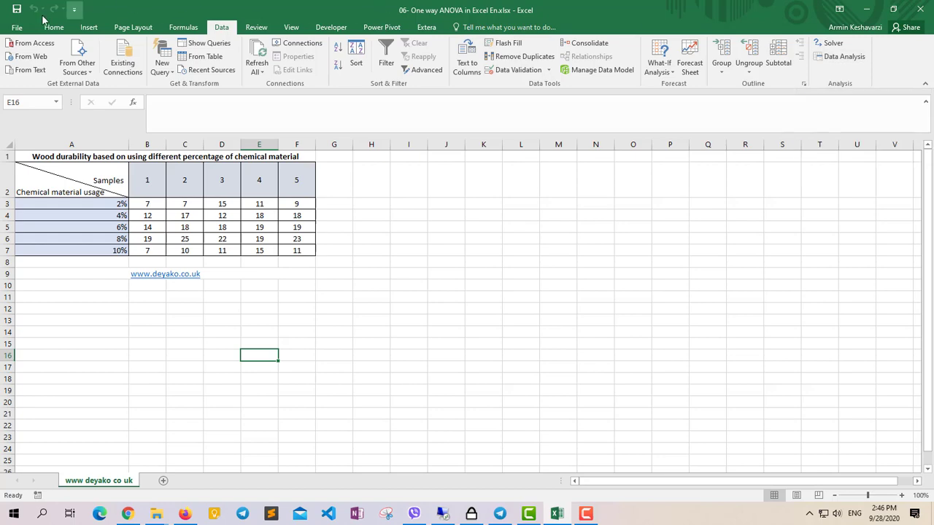
pyautogui.click(20, 28)
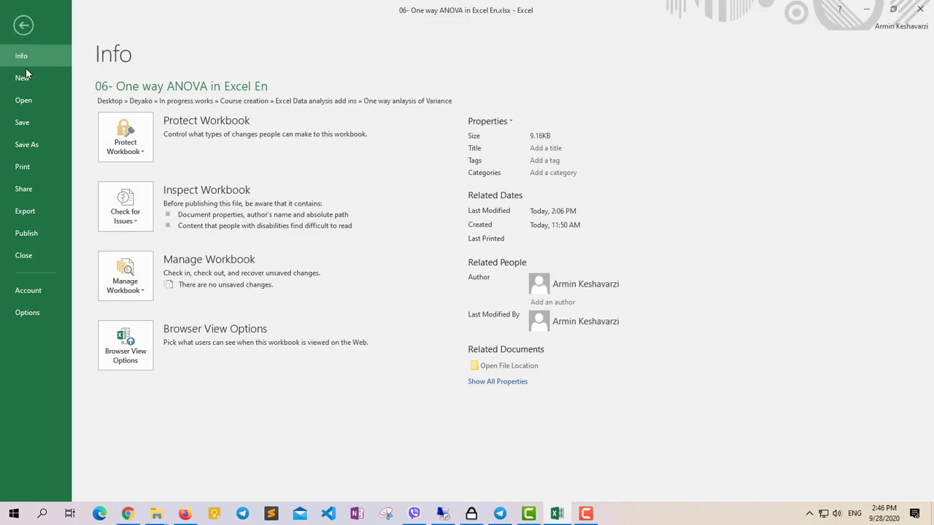
pyautogui.click(26, 311)
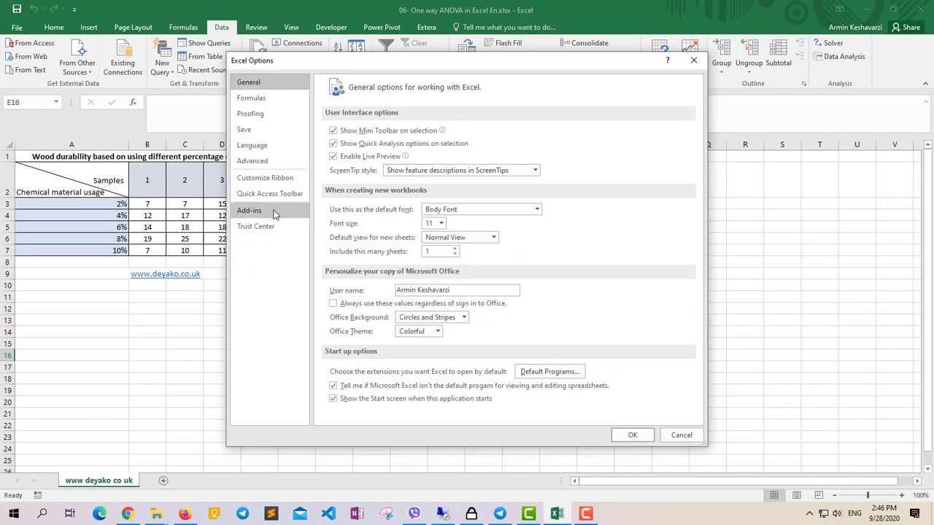
pyautogui.click(274, 213)
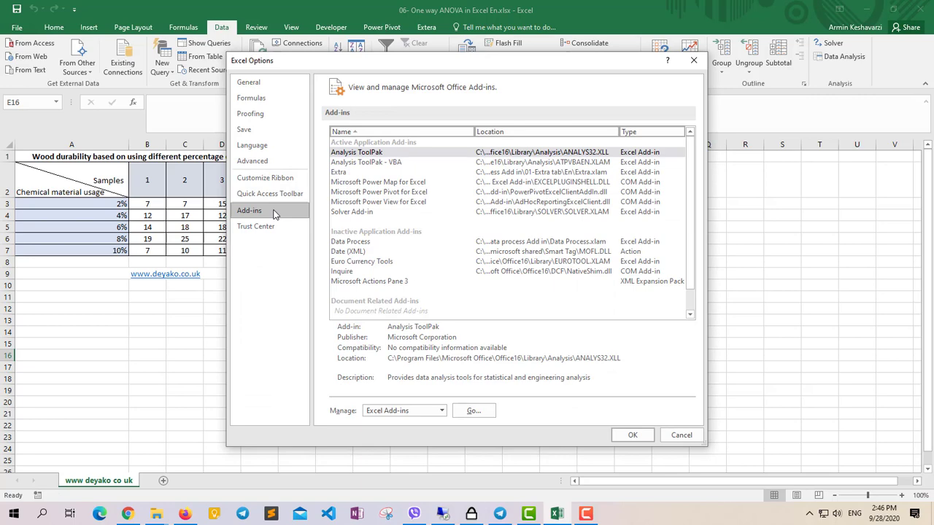
pyautogui.click(473, 412)
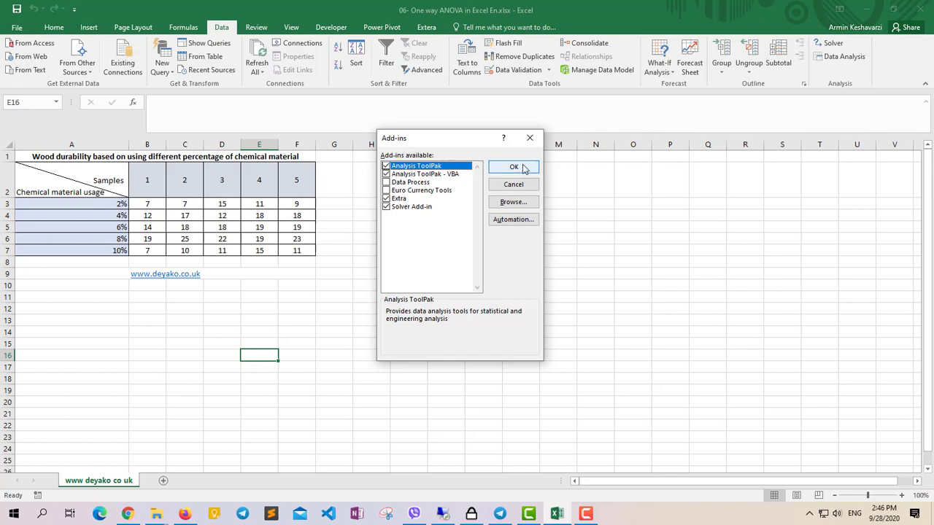
pyautogui.click(529, 138)
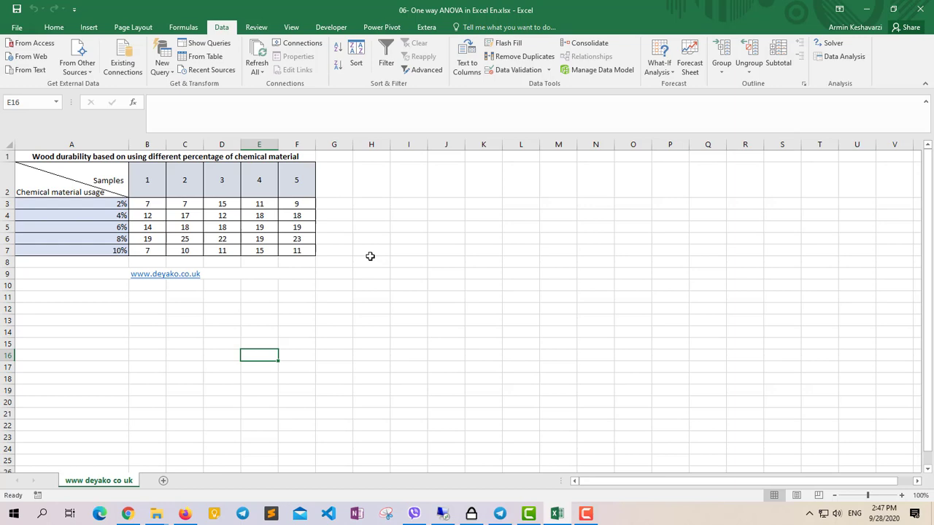
# Examine the wood durability table's title, its corner header and the sample values for 2% and 4% chemical usage.
pyautogui.click(42, 154)
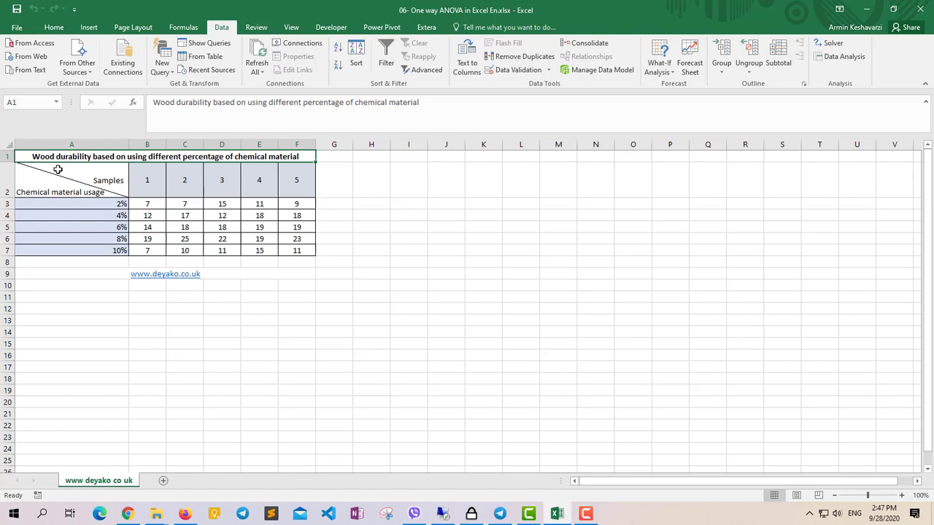
pyautogui.click(102, 202)
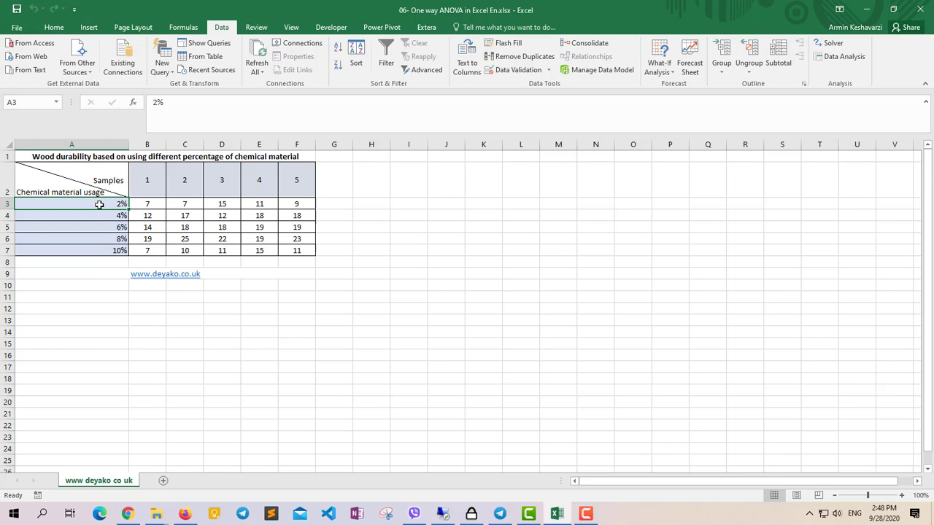
pyautogui.doubleClick(107, 204)
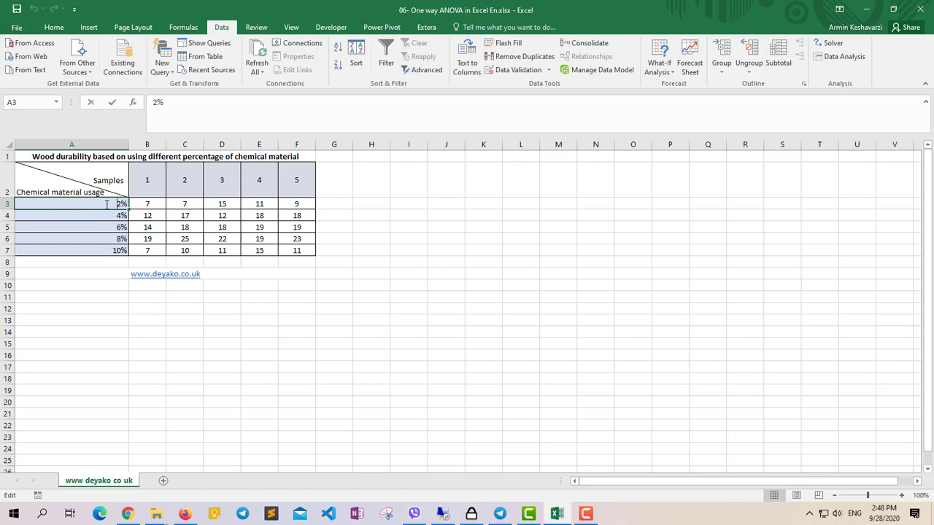
pyautogui.click(66, 189)
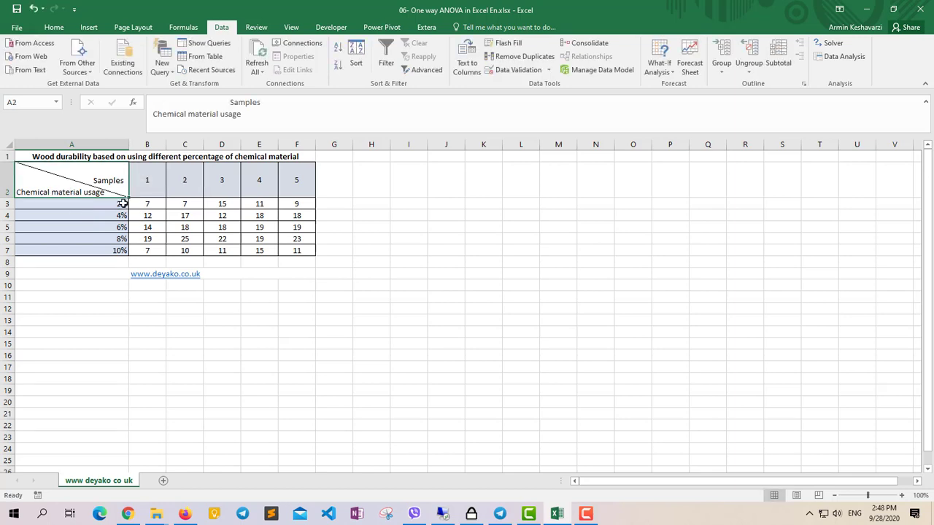
pyautogui.click(150, 202)
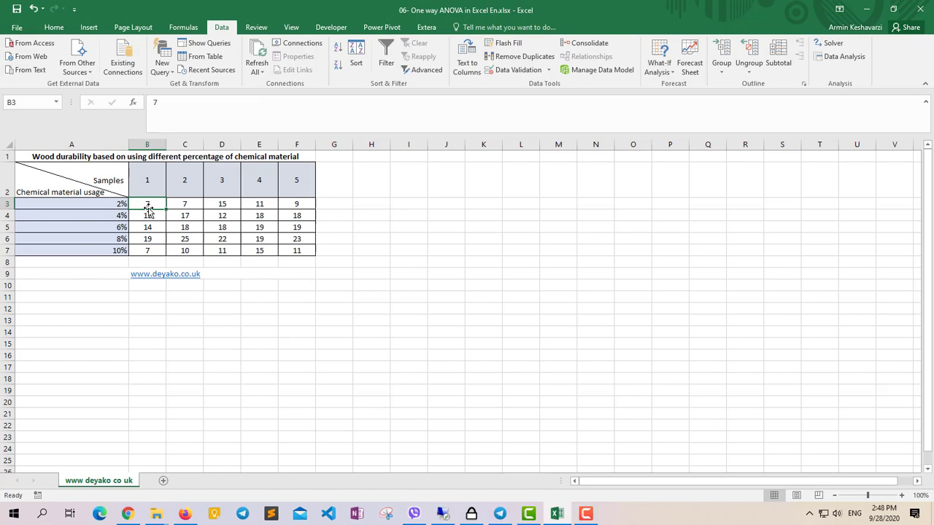
pyautogui.moveTo(150, 204); pyautogui.dragTo(288, 206)
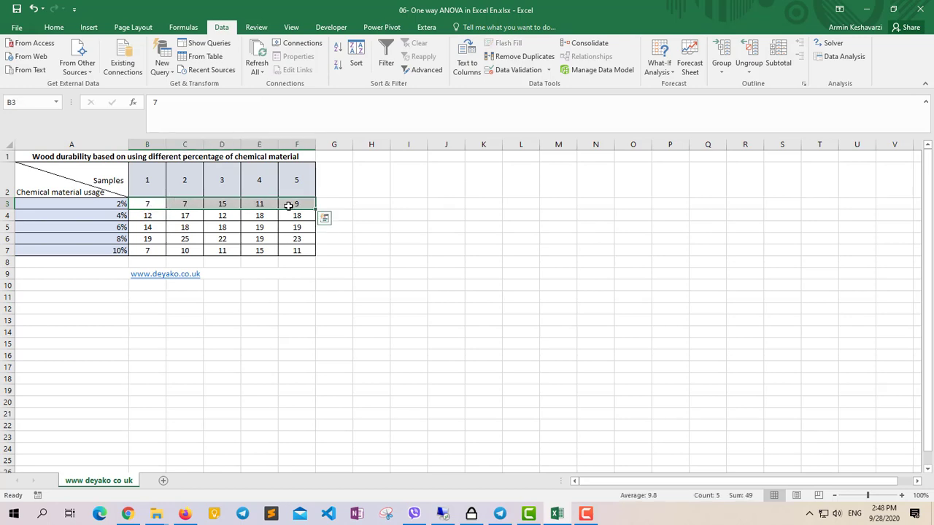
pyautogui.click(108, 202)
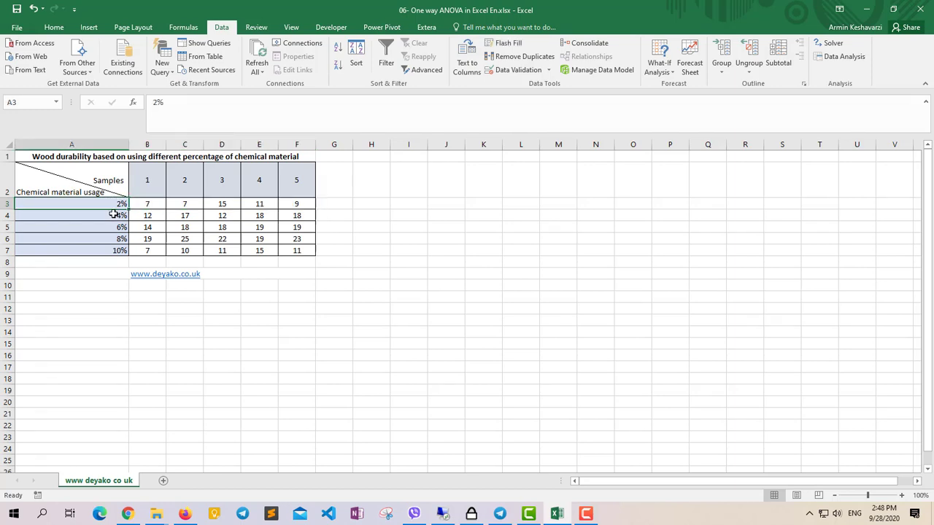
pyautogui.click(114, 214)
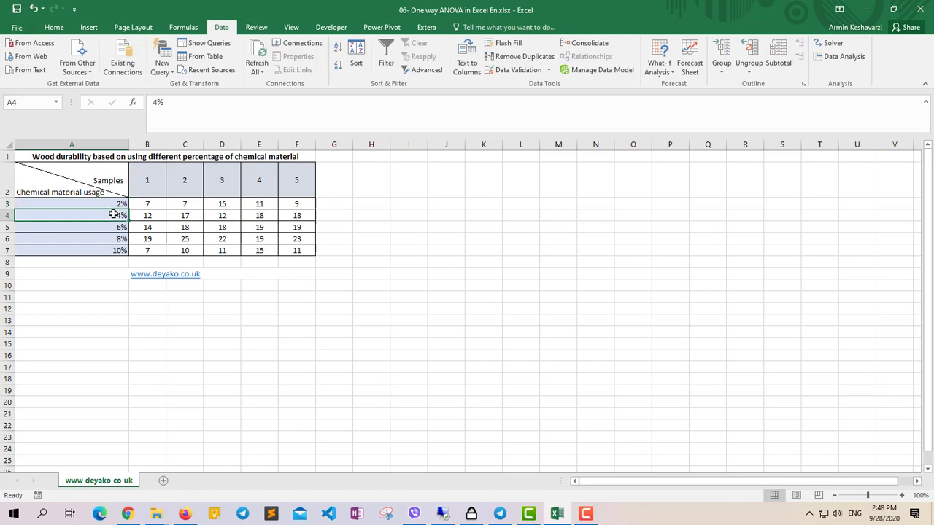
pyautogui.moveTo(138, 213); pyautogui.dragTo(297, 211)
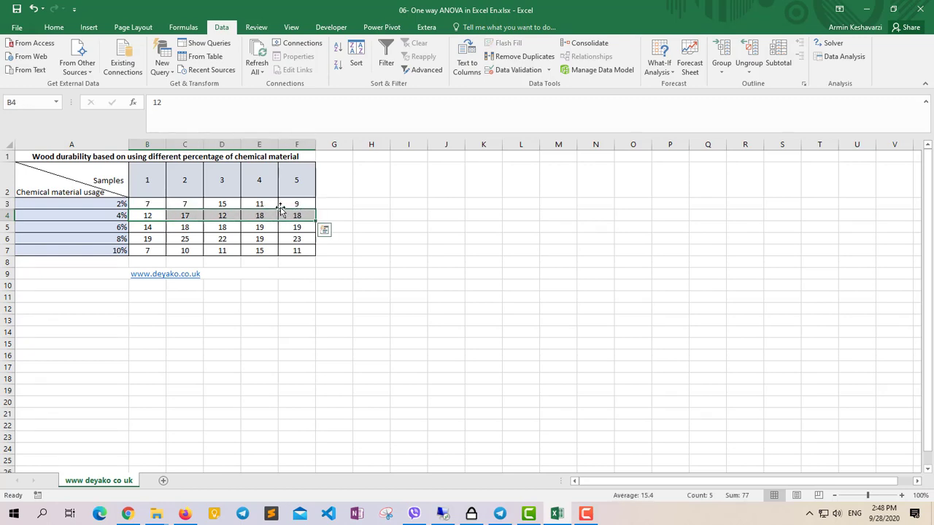
# Review the sample headers, the chemical usage levels in A3:A7 and the durability values in B3:F7 row by row.
pyautogui.moveTo(159, 180); pyautogui.dragTo(291, 184)
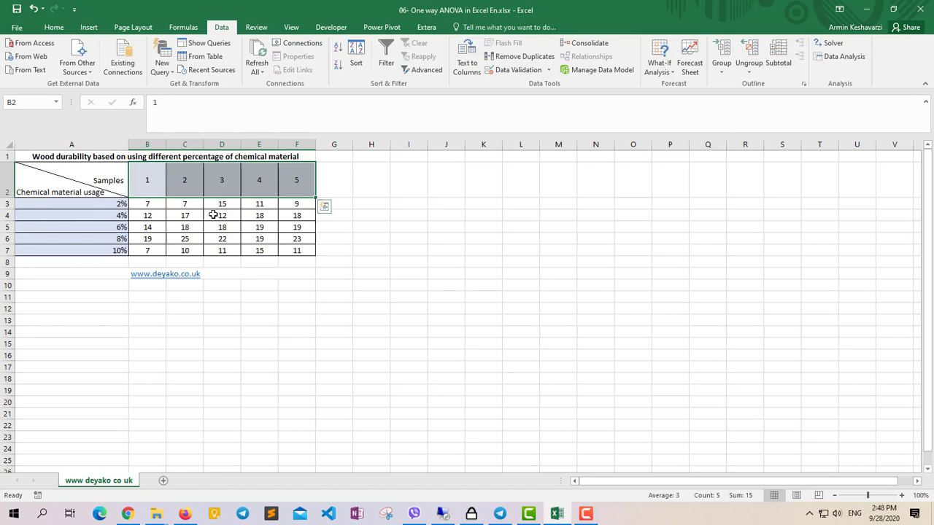
pyautogui.click(104, 229)
pyautogui.click(108, 239)
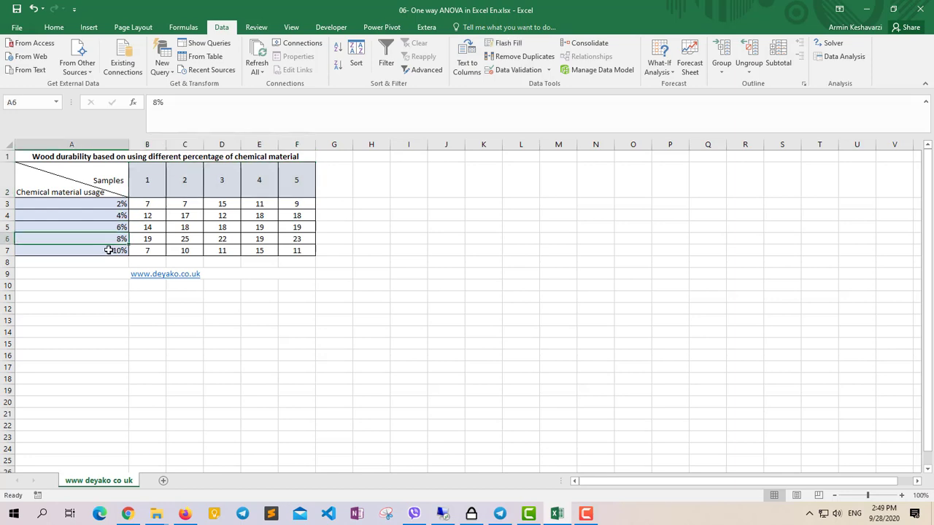
pyautogui.moveTo(107, 204); pyautogui.dragTo(108, 250)
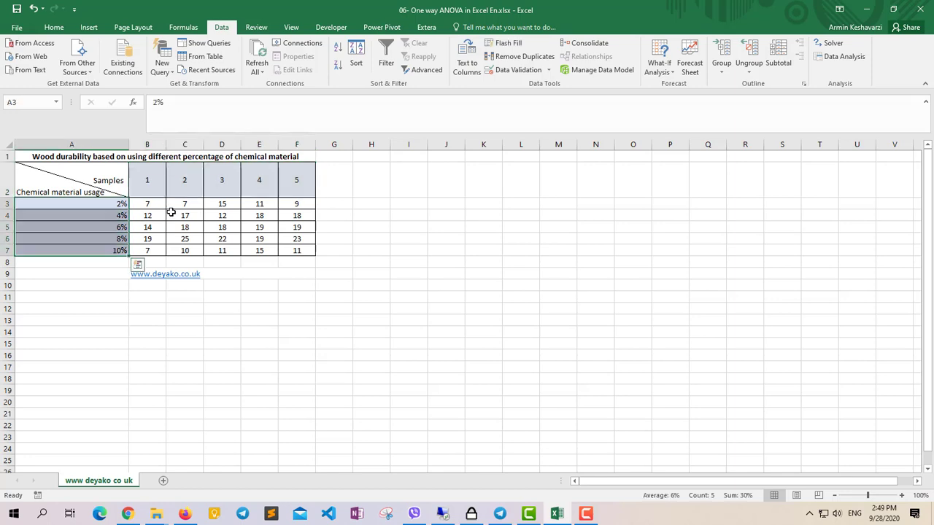
pyautogui.moveTo(150, 205); pyautogui.dragTo(295, 249)
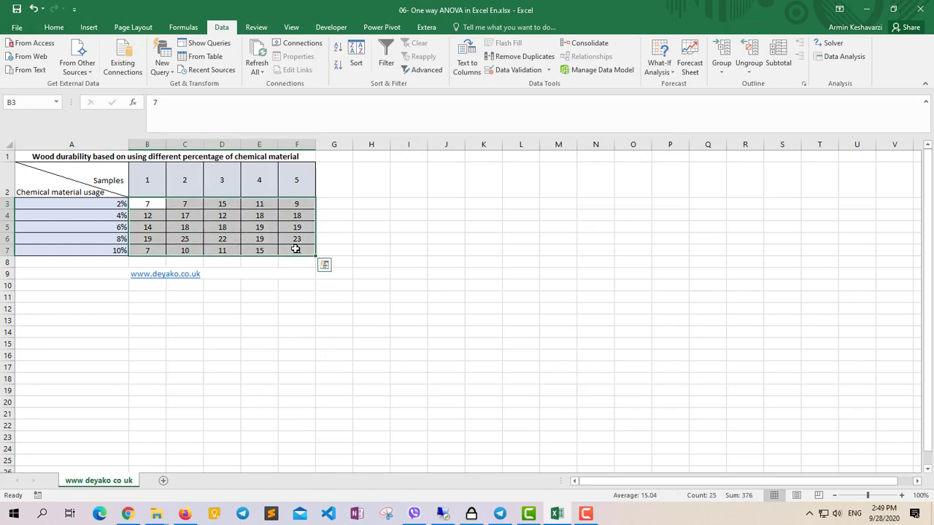
pyautogui.click(114, 204)
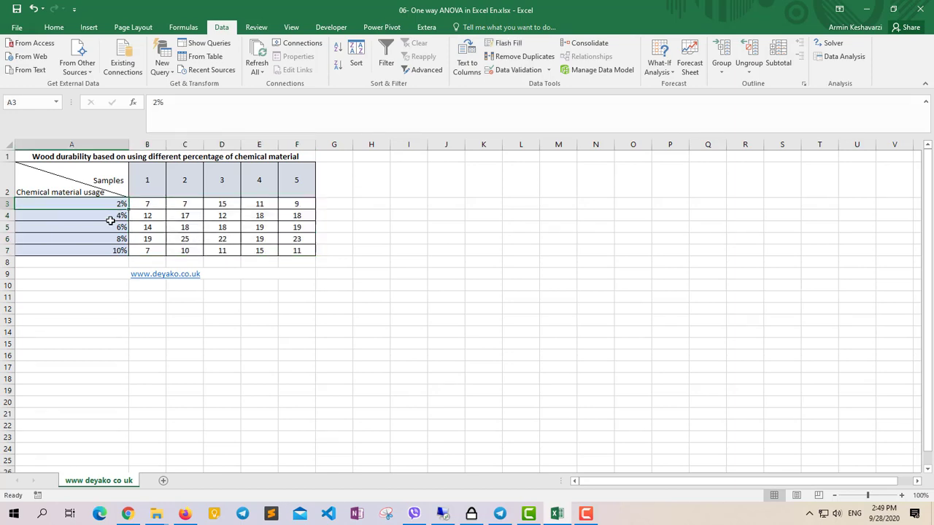
pyautogui.click(113, 216)
pyautogui.click(111, 238)
pyautogui.click(150, 205)
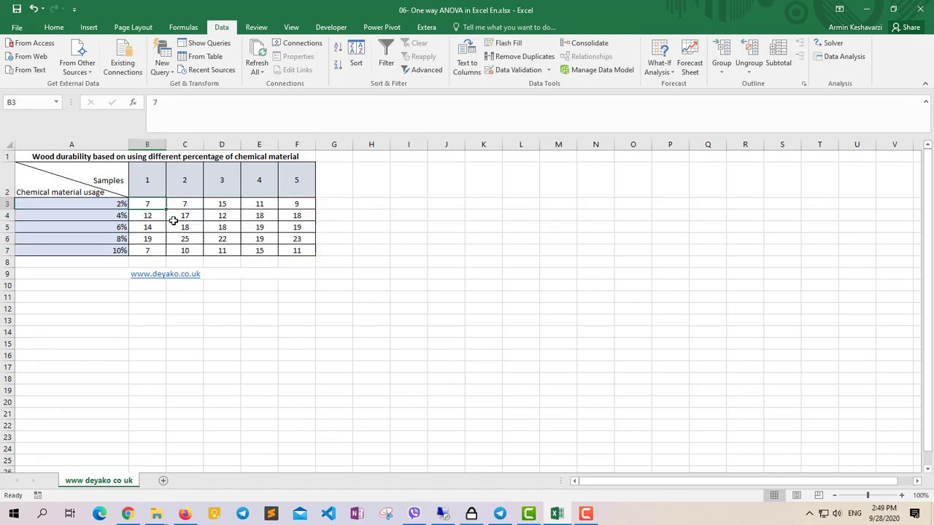
pyautogui.moveTo(151, 203); pyautogui.dragTo(294, 204)
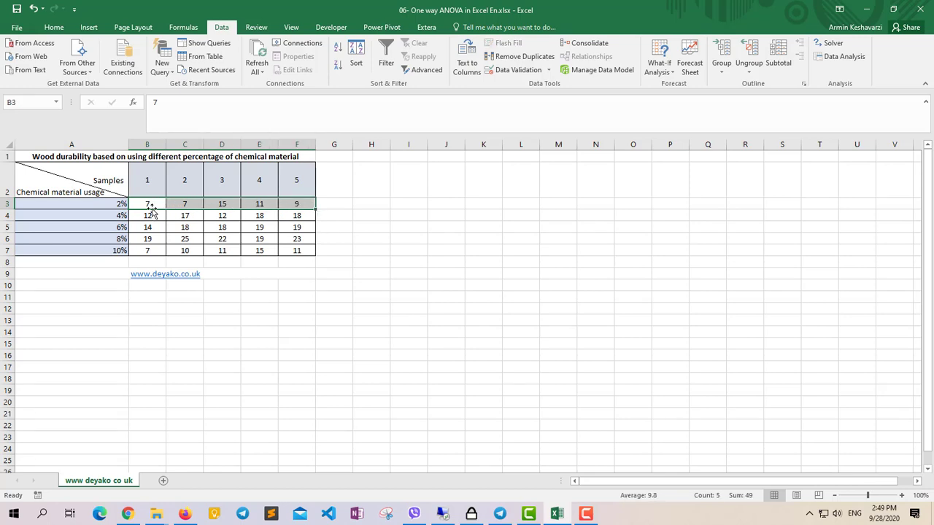
pyautogui.moveTo(139, 215); pyautogui.dragTo(296, 211)
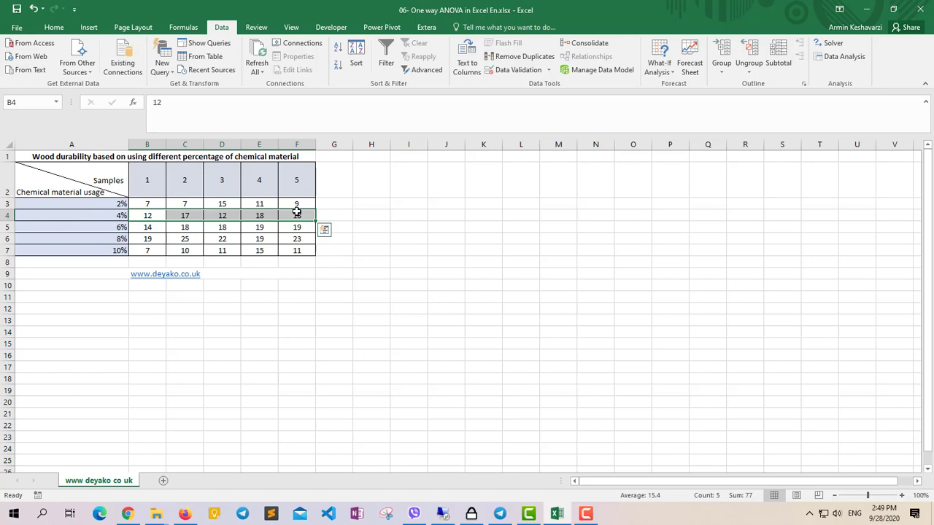
# Examine the cells beside each usage row in column G and the sample number headers in B2:F2.
pyautogui.click(342, 249)
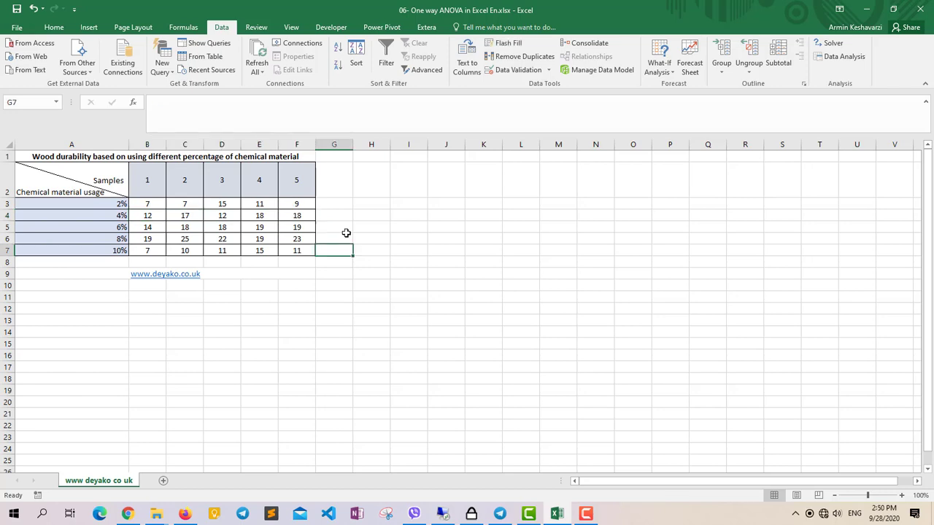
pyautogui.click(335, 203)
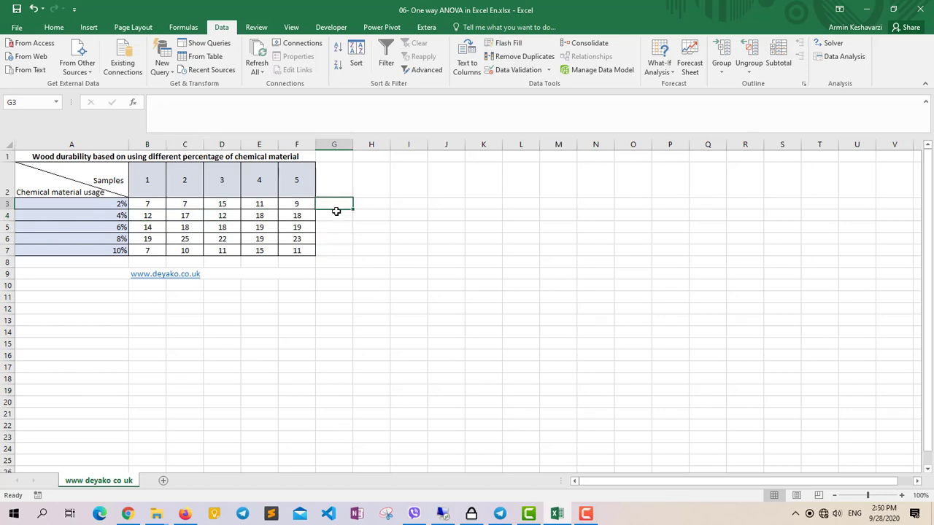
pyautogui.click(337, 216)
pyautogui.click(341, 239)
pyautogui.click(342, 251)
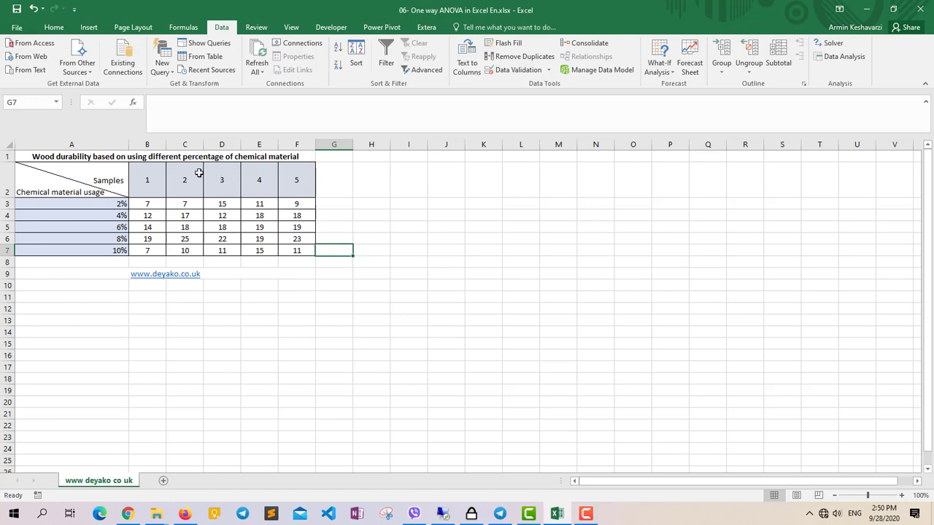
pyautogui.moveTo(147, 186); pyautogui.dragTo(282, 185)
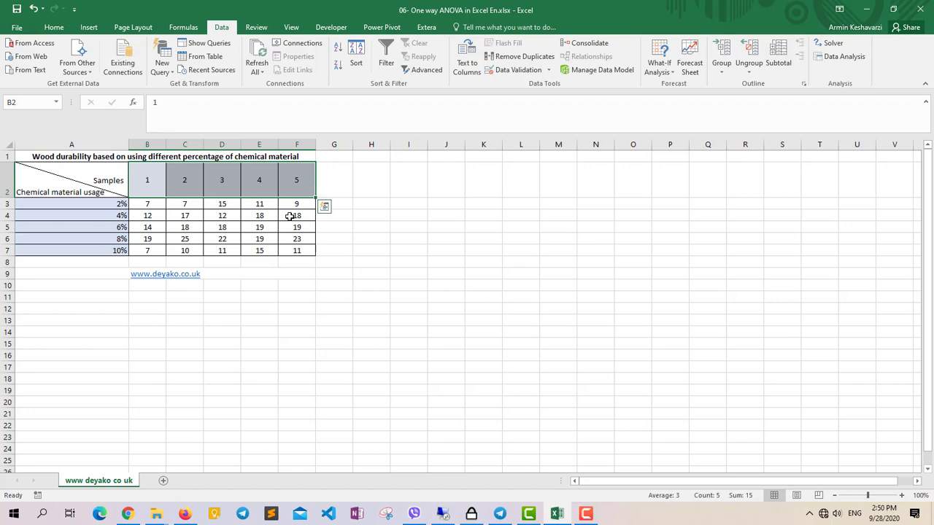
pyautogui.click(148, 183)
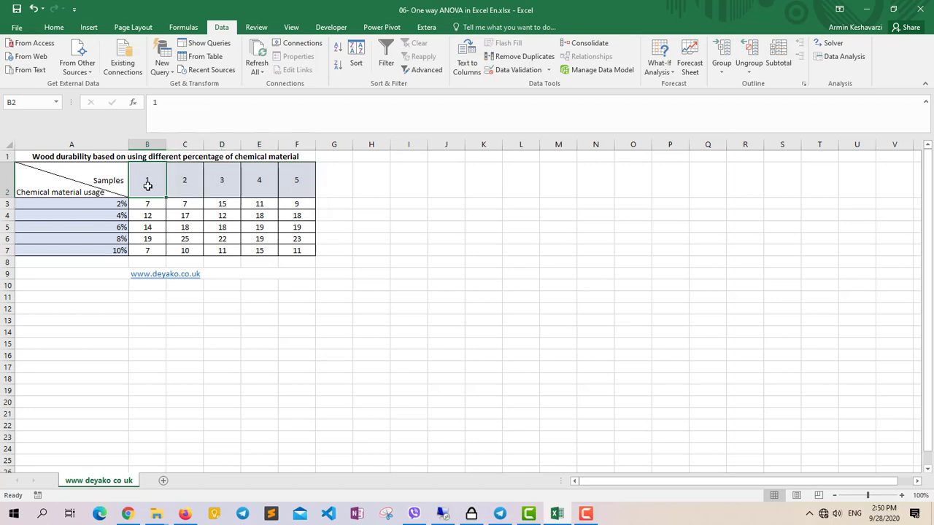
pyautogui.click(84, 188)
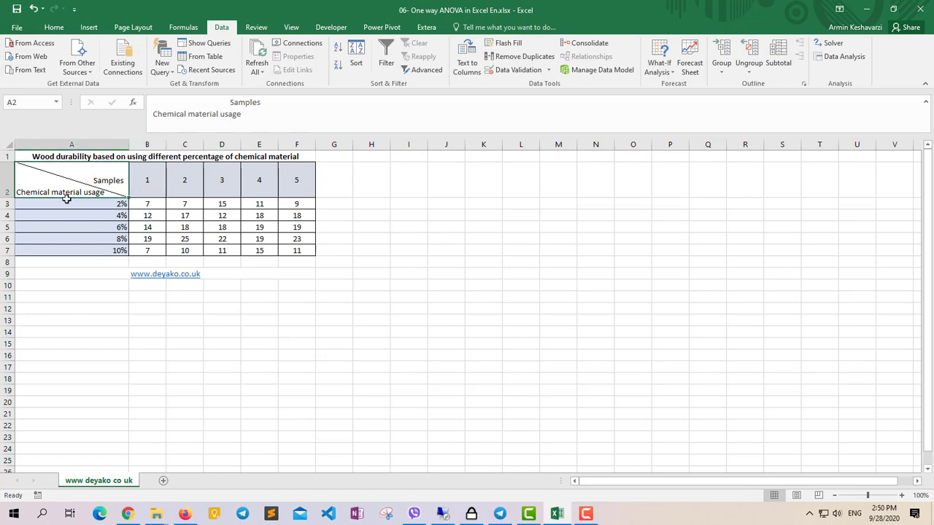
pyautogui.click(145, 180)
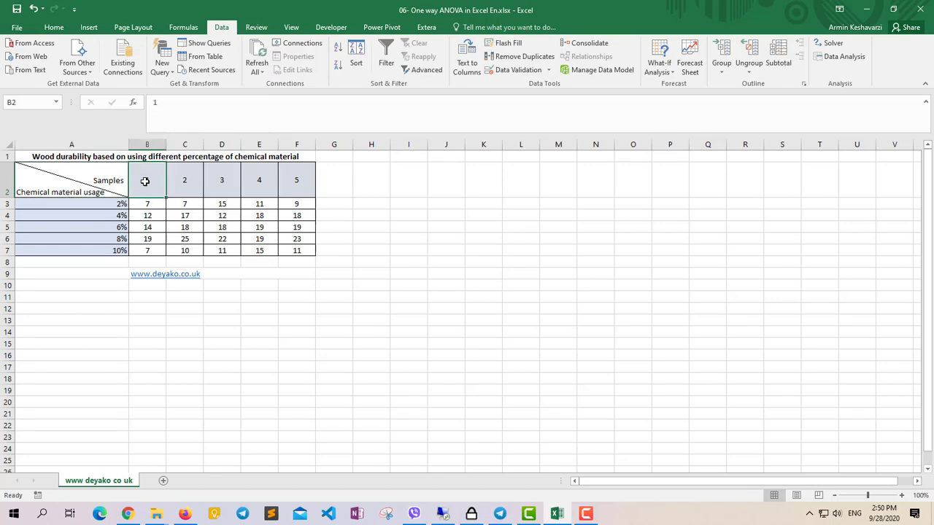
pyautogui.moveTo(145, 180); pyautogui.dragTo(291, 178)
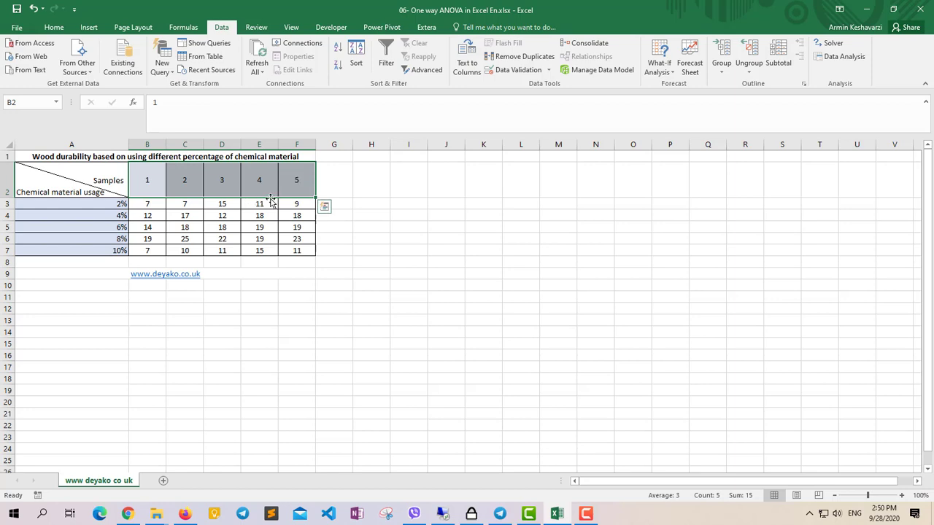
pyautogui.click(172, 209)
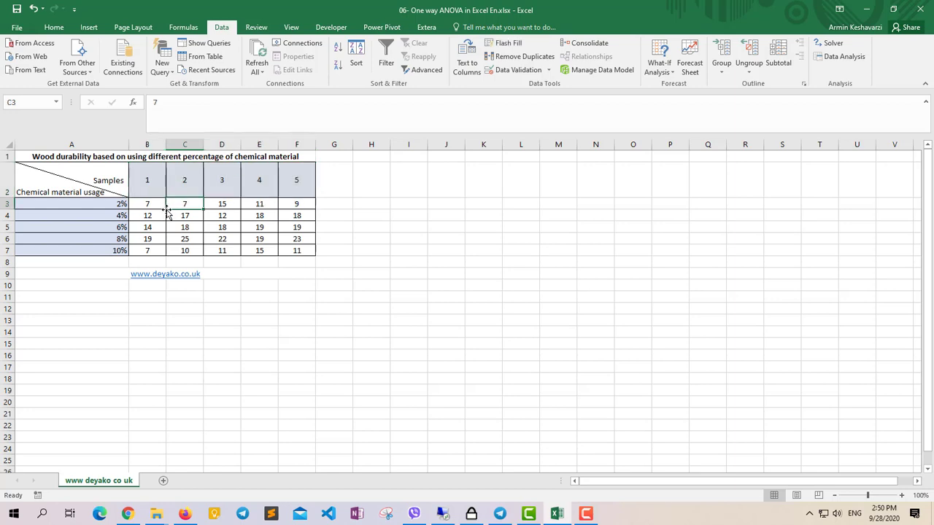
pyautogui.click(153, 209)
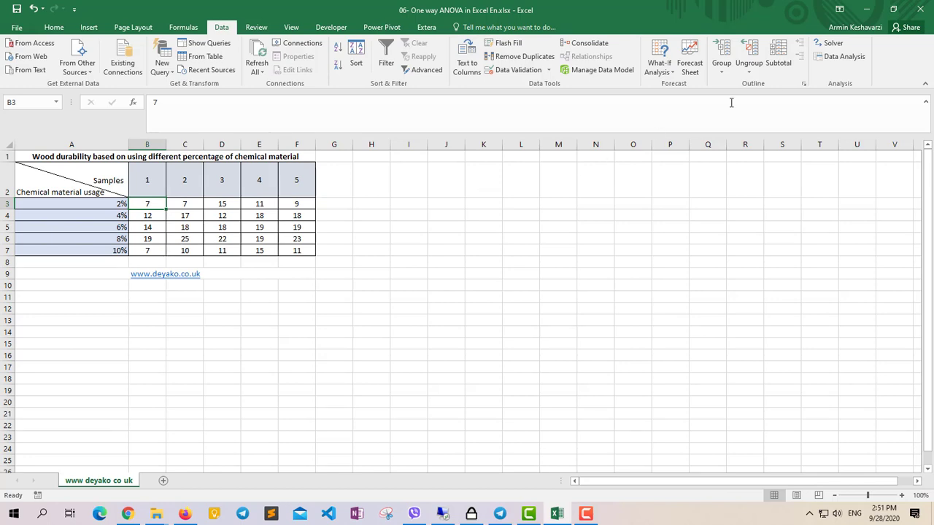
# Start a single-factor ANOVA from the data analysis tools with input range B3:F7 grouped by rows.
pyautogui.click(849, 58)
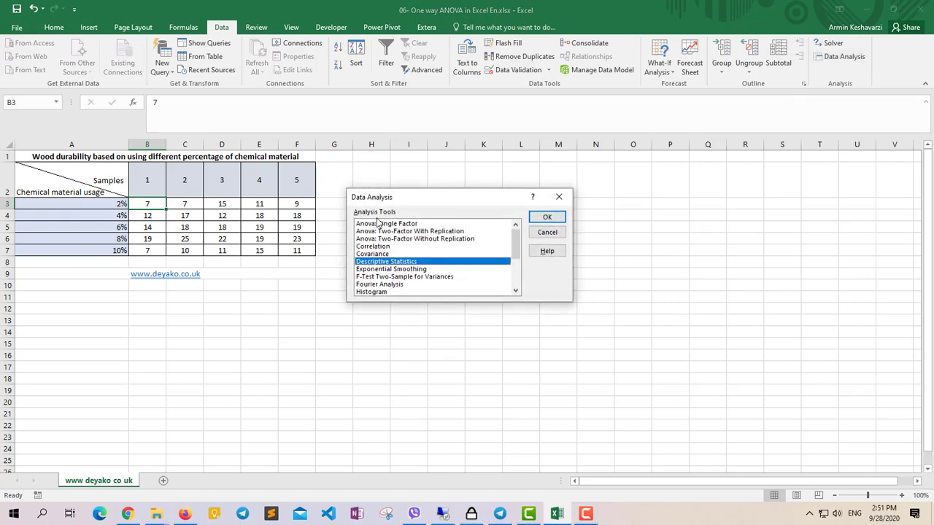
pyautogui.click(382, 224)
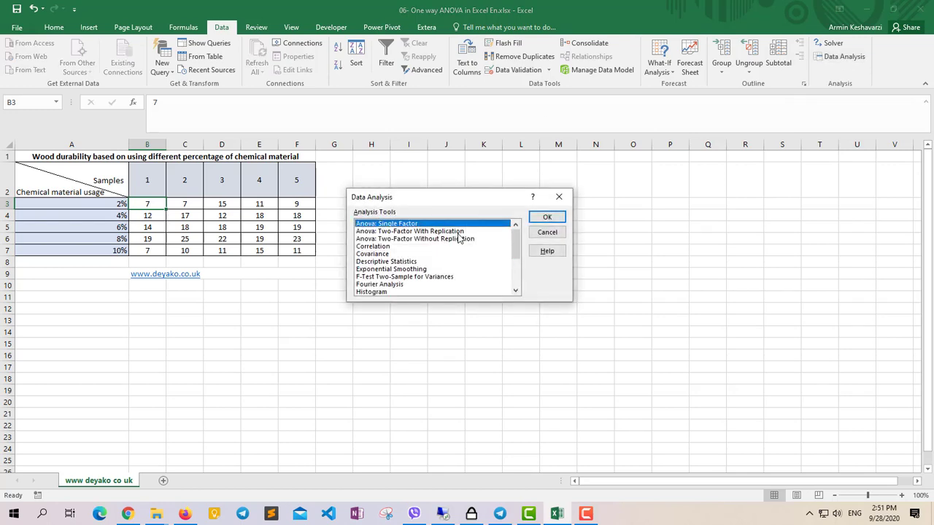
pyautogui.click(546, 219)
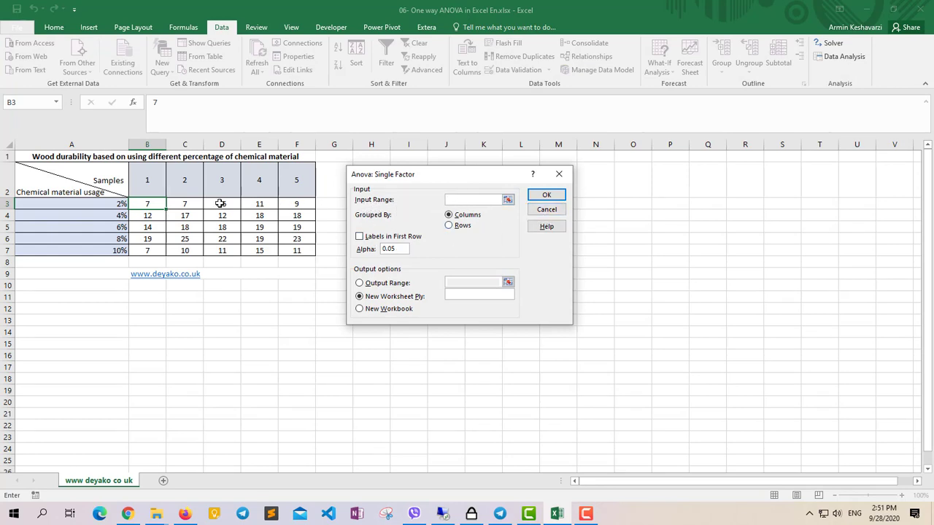
pyautogui.moveTo(140, 204); pyautogui.dragTo(292, 249)
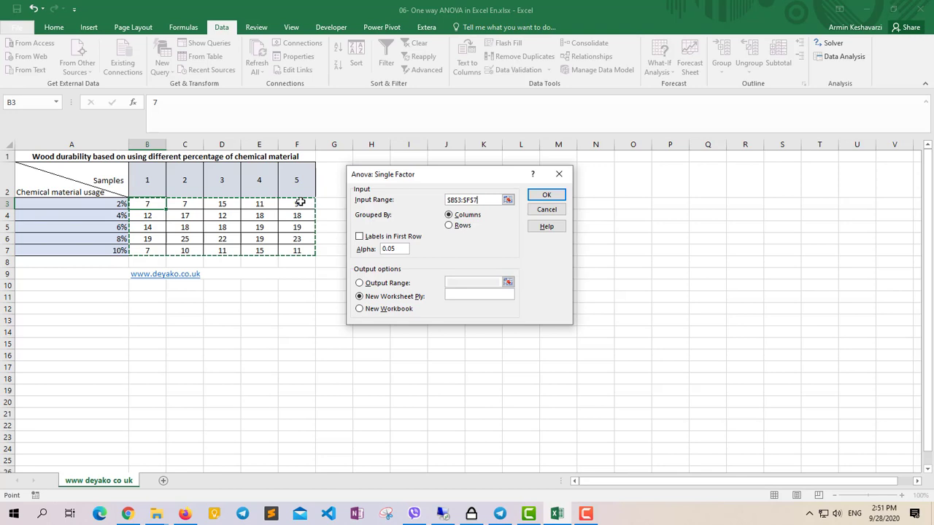
pyautogui.click(449, 226)
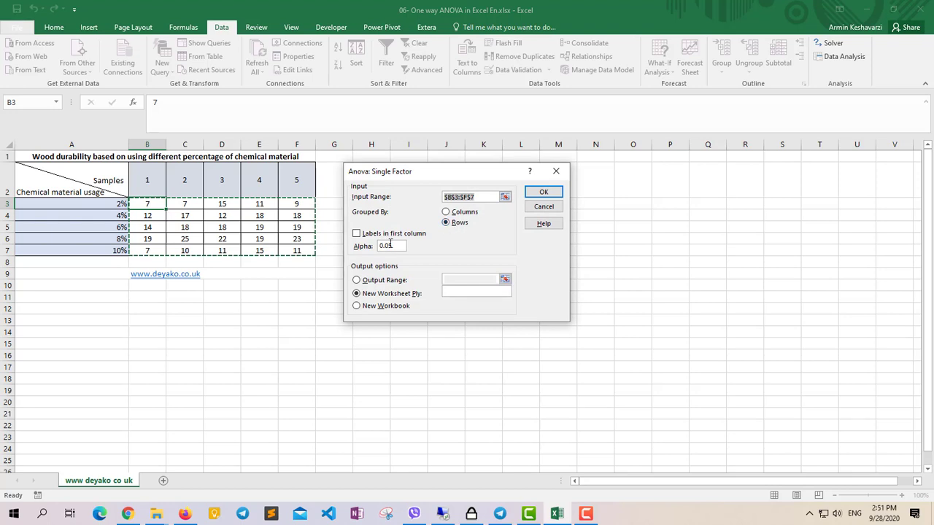
# With alpha at 0.05, output the analysis to a new worksheet named ANOVA and fit column A to its contents.
pyautogui.click(391, 245)
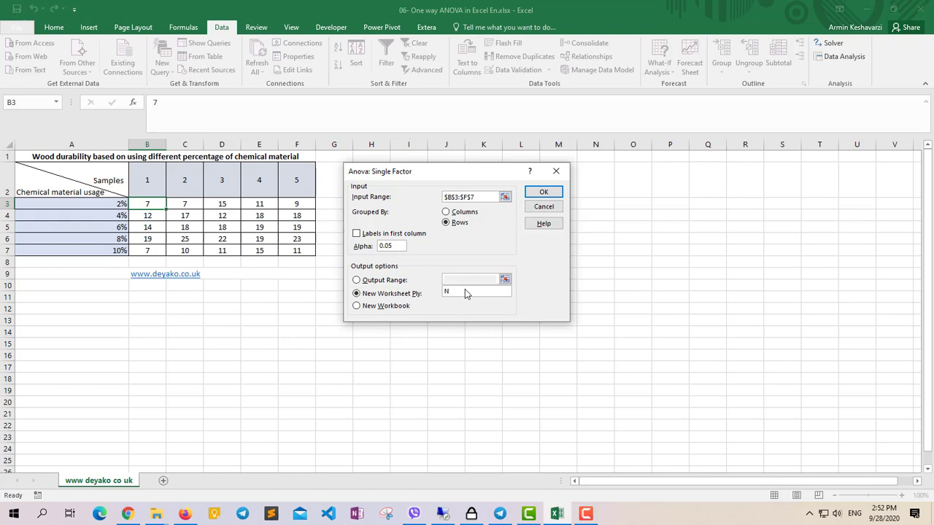
pyautogui.write('OVA')
pyautogui.click(540, 194)
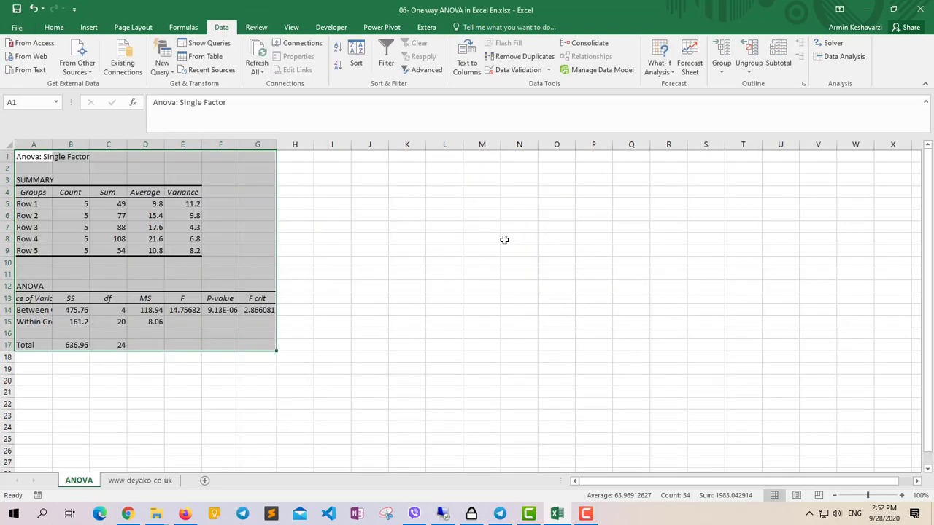
pyautogui.doubleClick(51, 144)
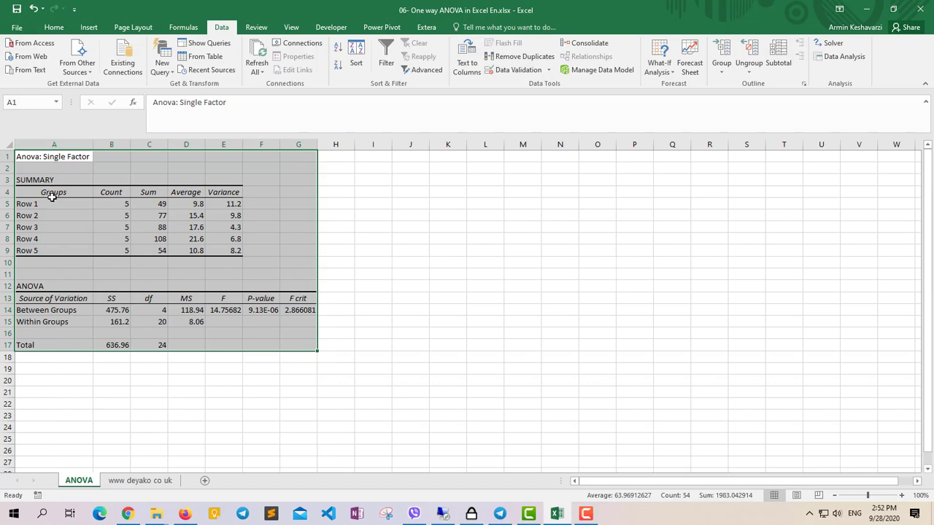
# Examine the SUMMARY block in the ANOVA sheet and check each group's Count against the samples in the source sheet.
pyautogui.click(52, 197)
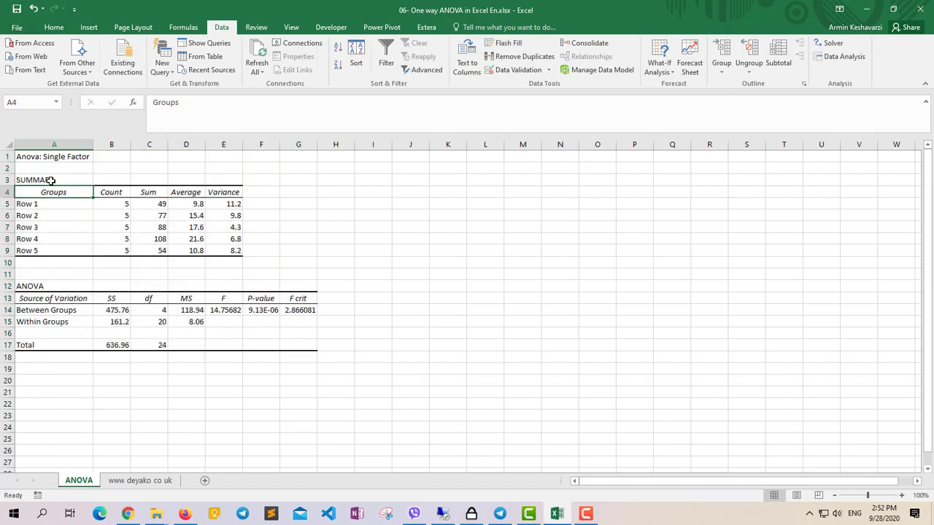
pyautogui.moveTo(51, 179); pyautogui.dragTo(296, 358)
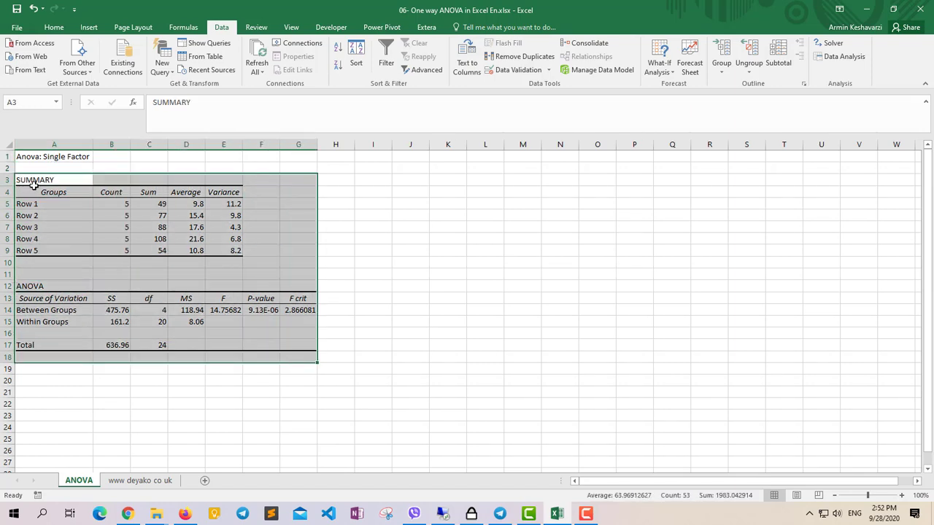
pyautogui.moveTo(48, 181); pyautogui.dragTo(235, 252)
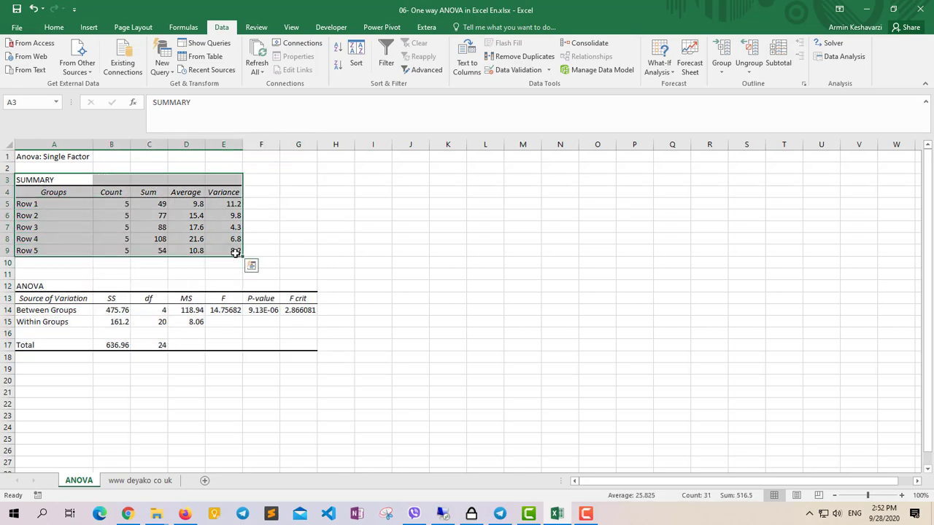
pyautogui.click(111, 203)
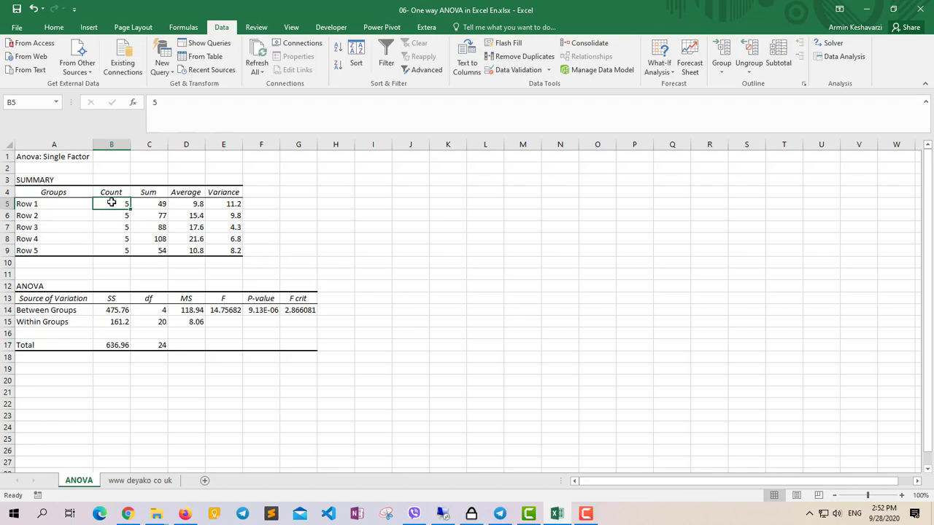
pyautogui.click(138, 480)
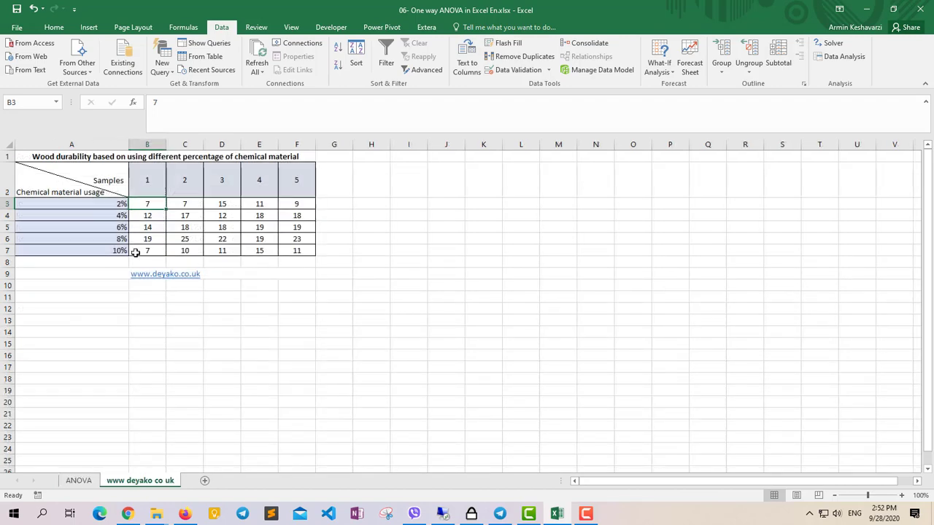
pyautogui.click(79, 481)
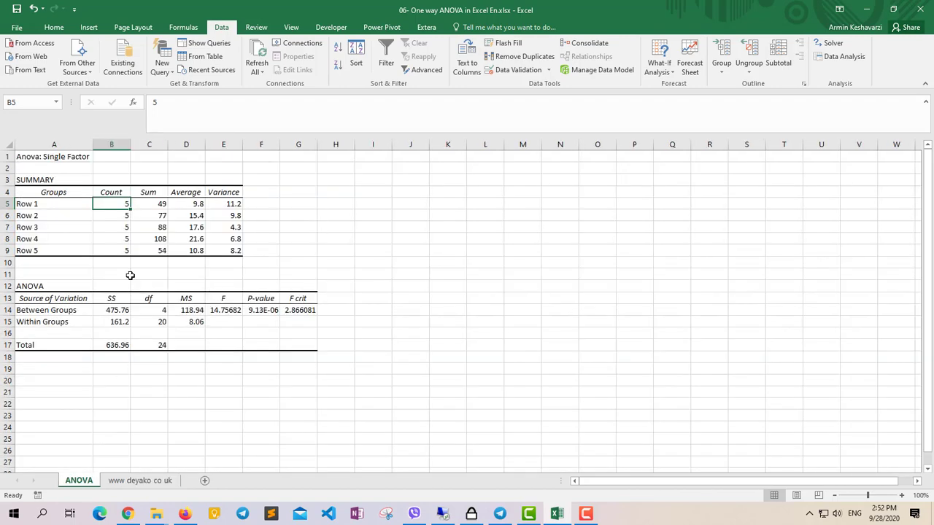
pyautogui.click(122, 217)
pyautogui.click(119, 228)
pyautogui.click(118, 249)
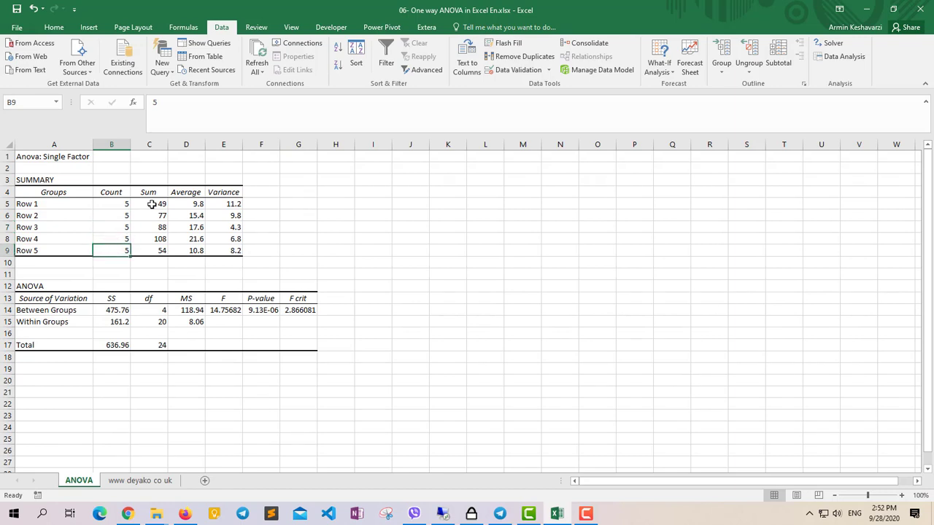
# Compare the summary's Sum, Average and Variance columns with the 2% and 4% sample rows in the source sheet.
pyautogui.click(140, 480)
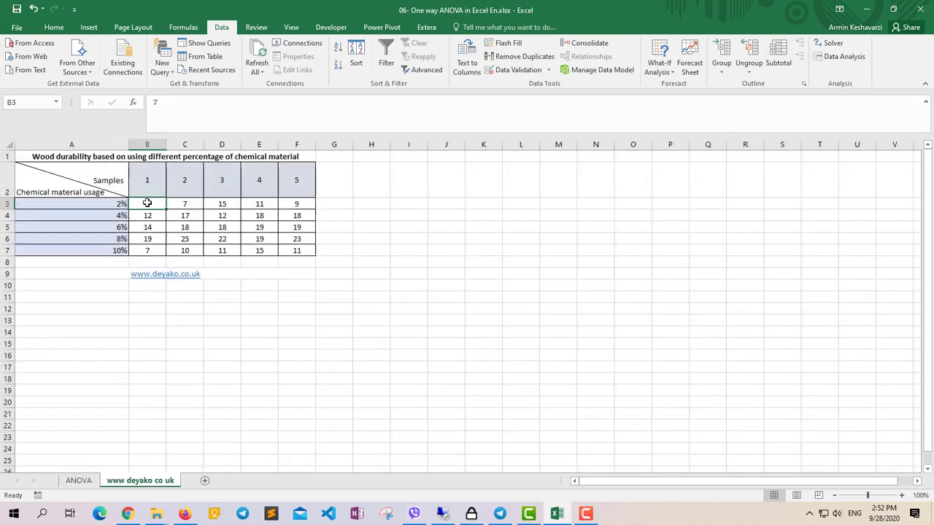
pyautogui.moveTo(147, 203); pyautogui.dragTo(319, 200)
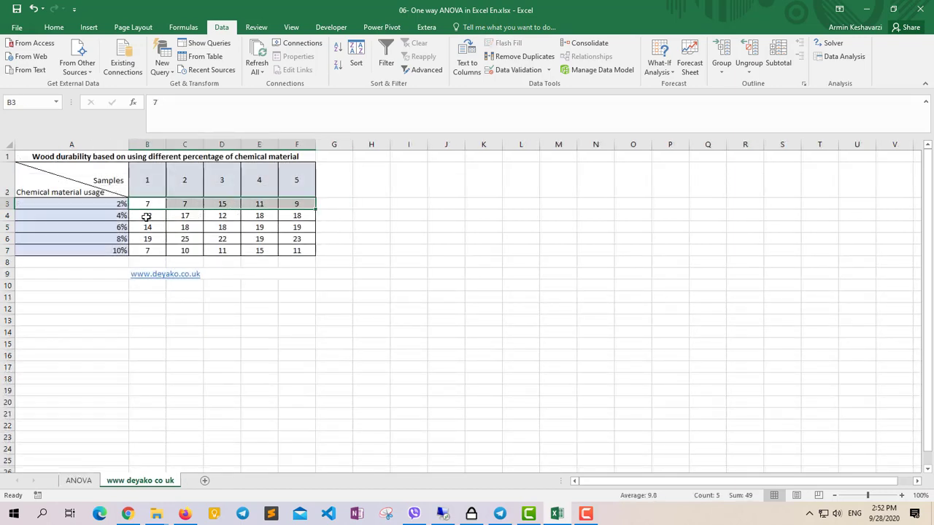
pyautogui.moveTo(146, 217); pyautogui.dragTo(302, 213)
pyautogui.click(78, 480)
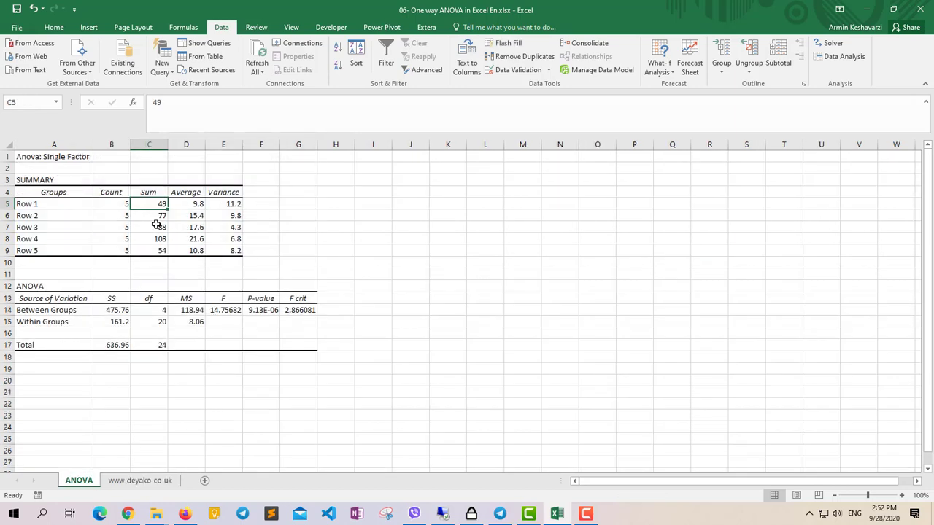
pyautogui.click(200, 204)
pyautogui.click(231, 205)
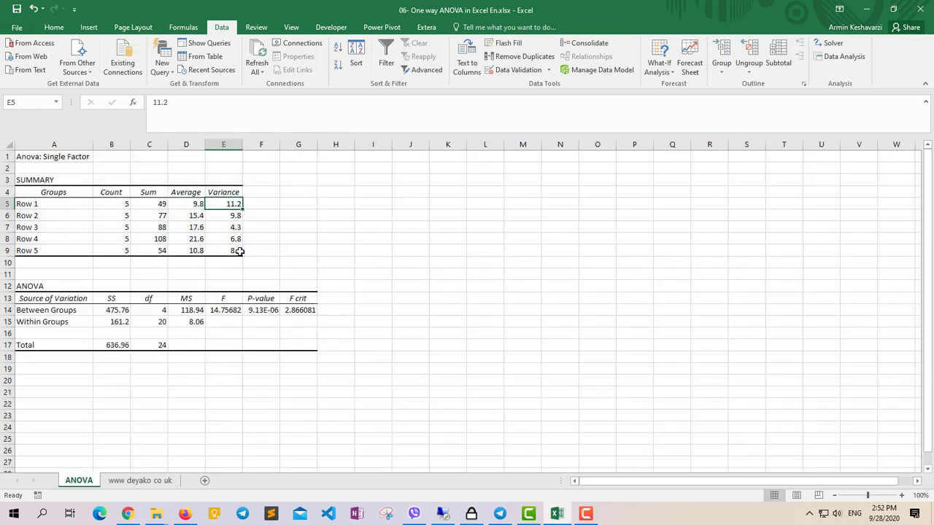
pyautogui.click(140, 480)
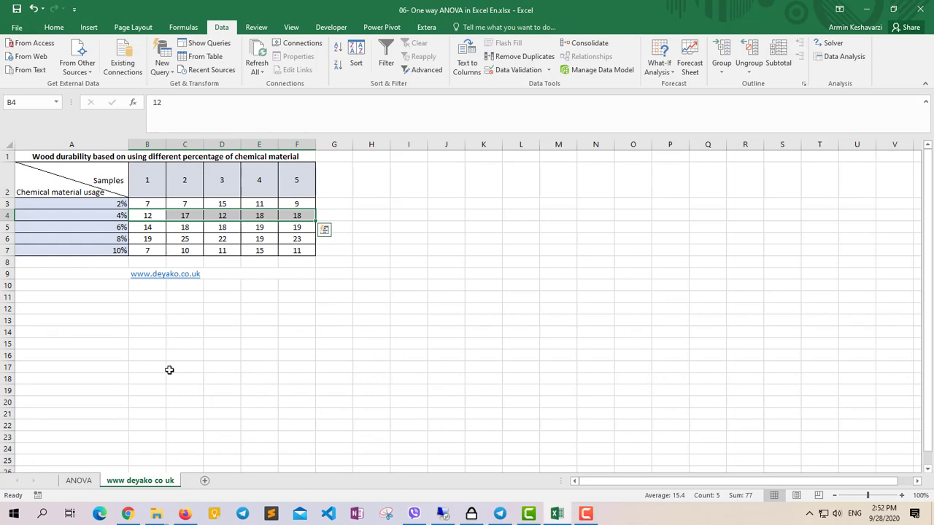
pyautogui.click(78, 480)
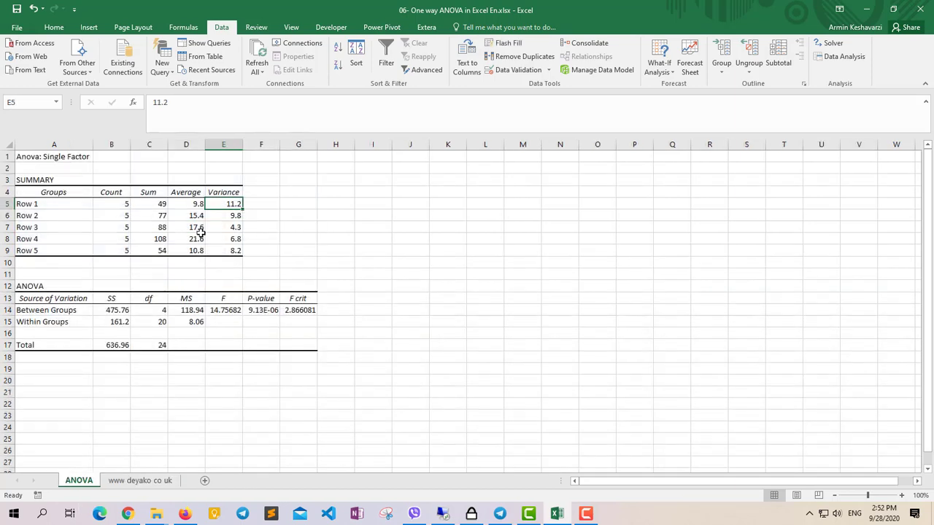
# Examine the Source of Variation, SS and Between Groups labels and relate them to the chemical usage levels in A3:A7 of the source sheet.
pyautogui.click(46, 297)
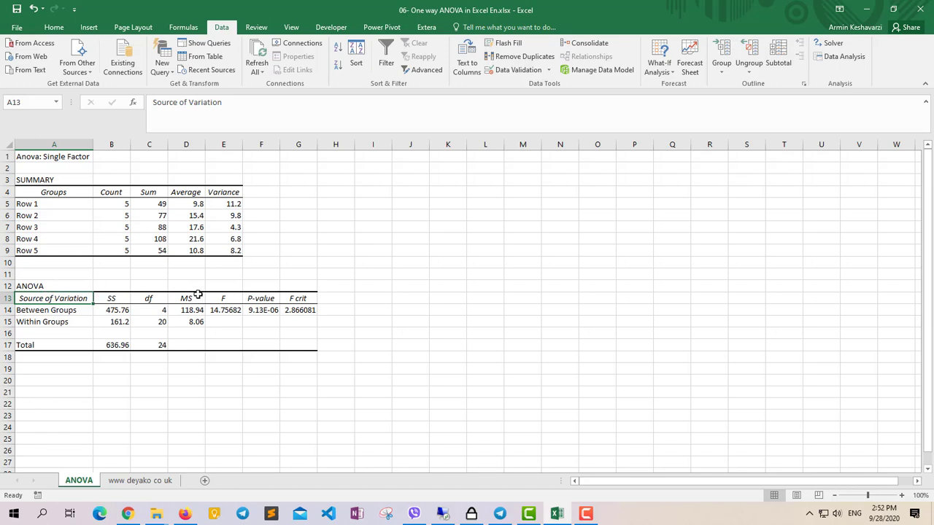
pyautogui.click(117, 298)
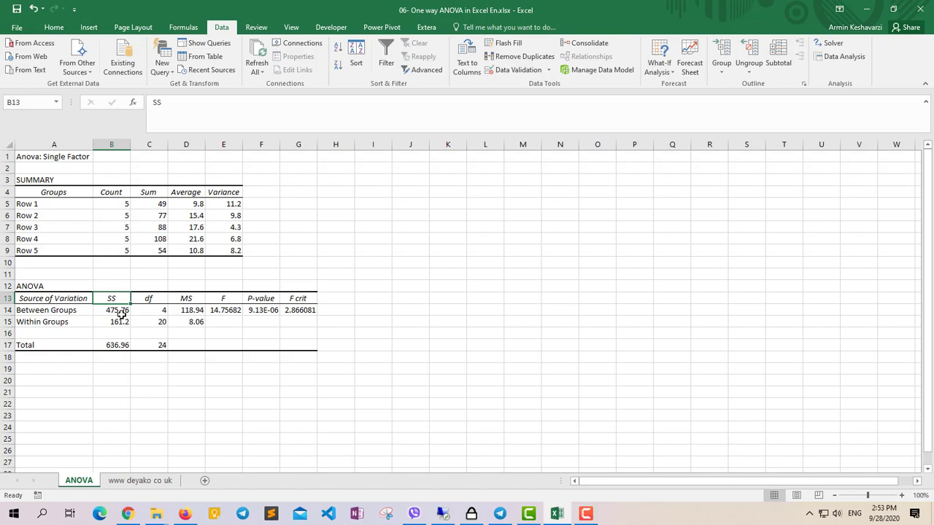
pyautogui.click(32, 310)
pyautogui.click(122, 481)
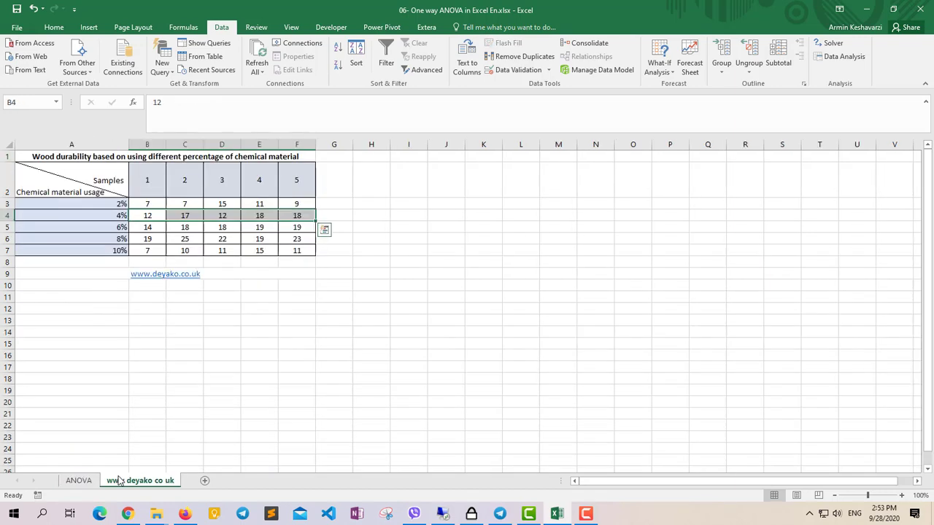
pyautogui.moveTo(143, 204); pyautogui.dragTo(299, 209)
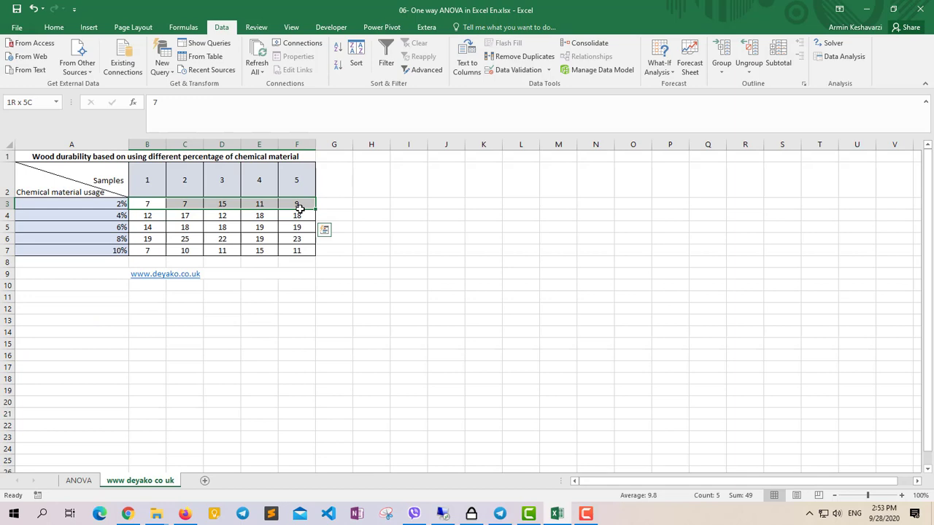
pyautogui.click(98, 210)
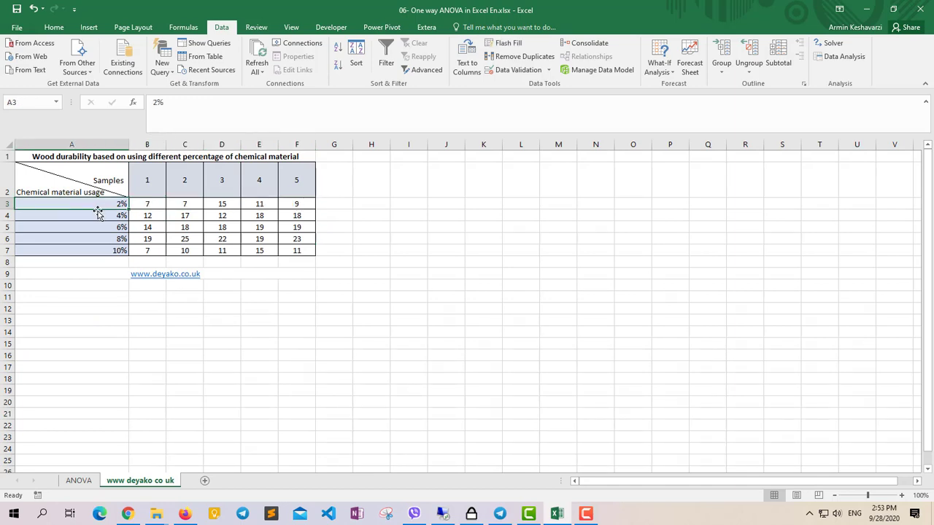
pyautogui.click(98, 215)
pyautogui.click(102, 227)
pyautogui.click(105, 238)
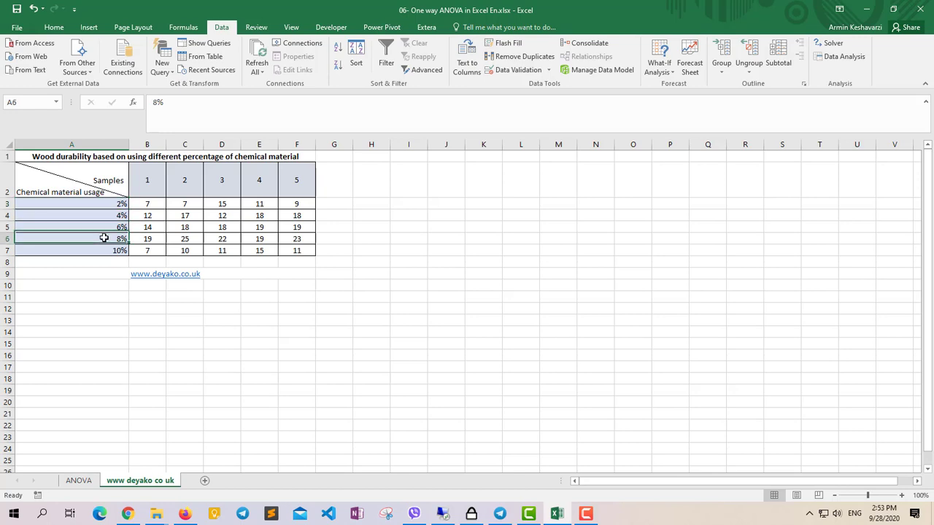
pyautogui.click(105, 250)
pyautogui.click(78, 479)
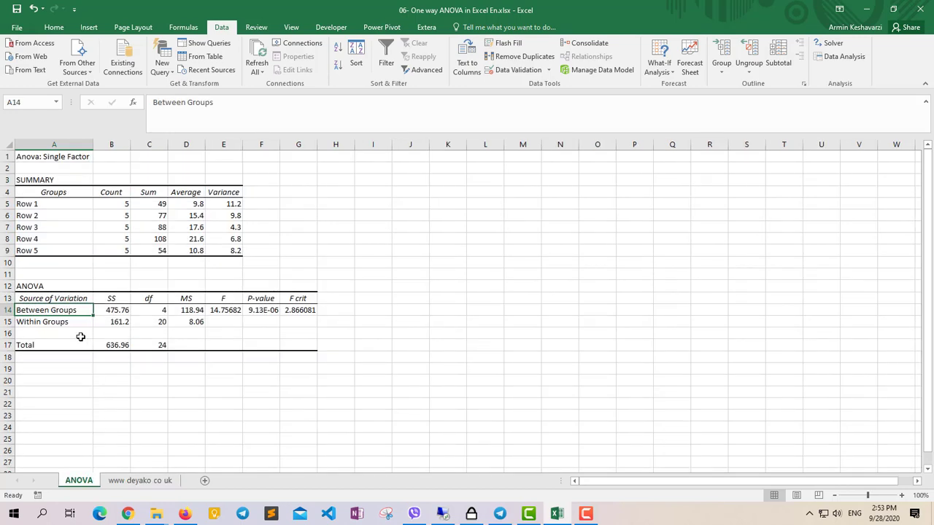
# Examine the Within Groups sum of squares and relate it to the individual 2% usage samples in B3:F3 of the source sheet.
pyautogui.click(104, 324)
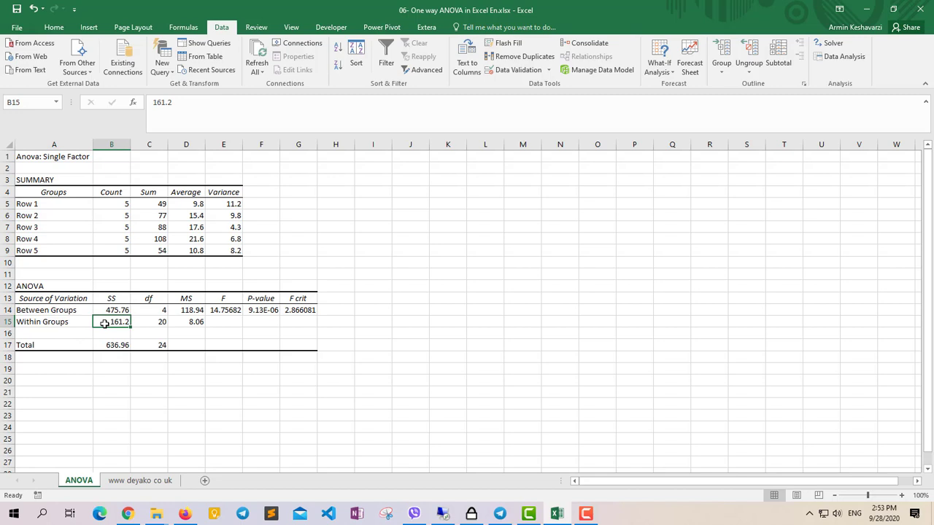
pyautogui.click(62, 323)
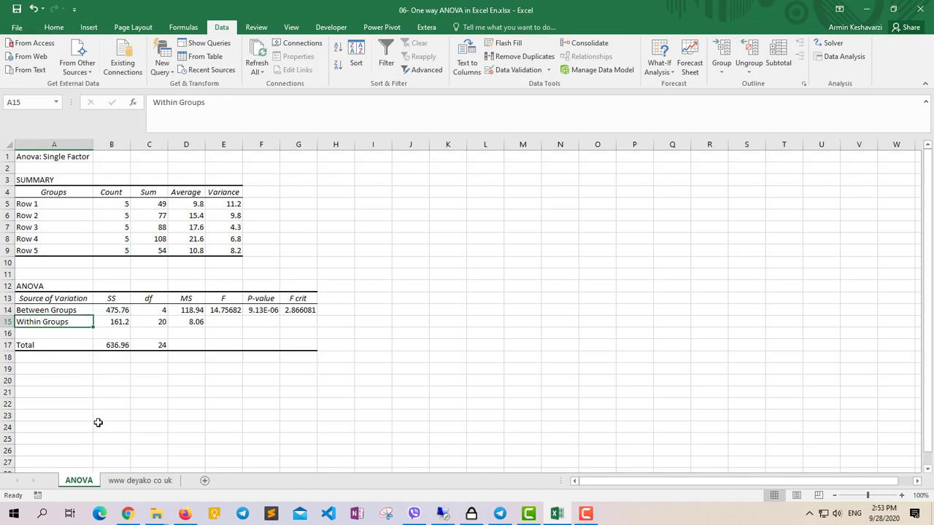
pyautogui.click(115, 485)
pyautogui.click(152, 202)
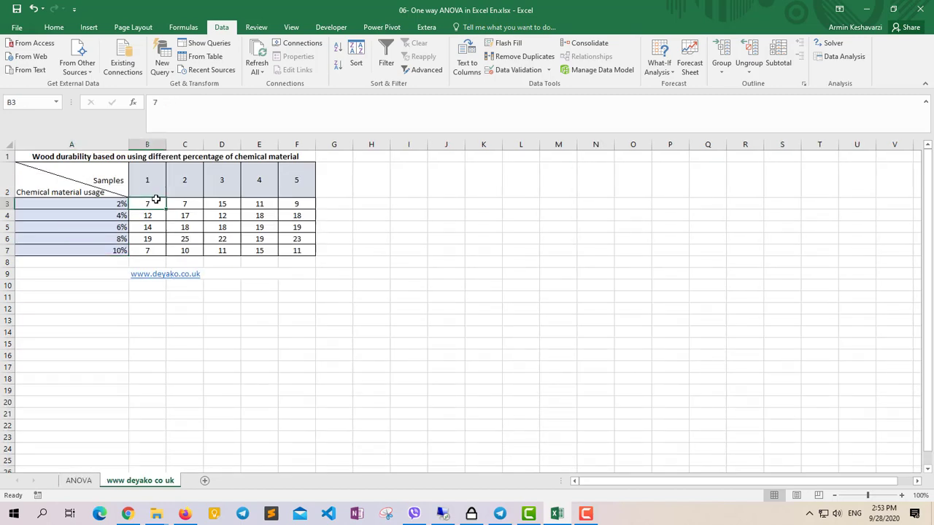
pyautogui.moveTo(155, 199); pyautogui.dragTo(289, 200)
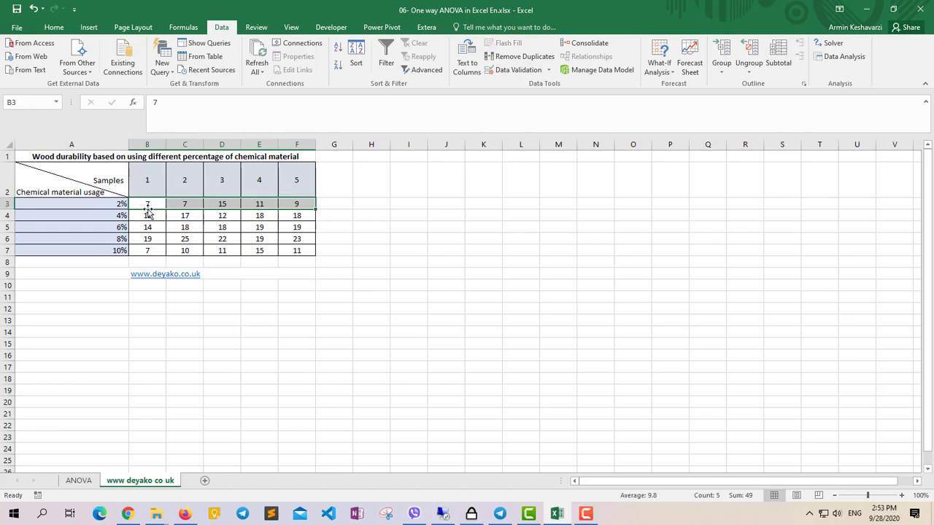
pyautogui.click(148, 205)
pyautogui.click(181, 203)
pyautogui.click(223, 204)
pyautogui.click(264, 203)
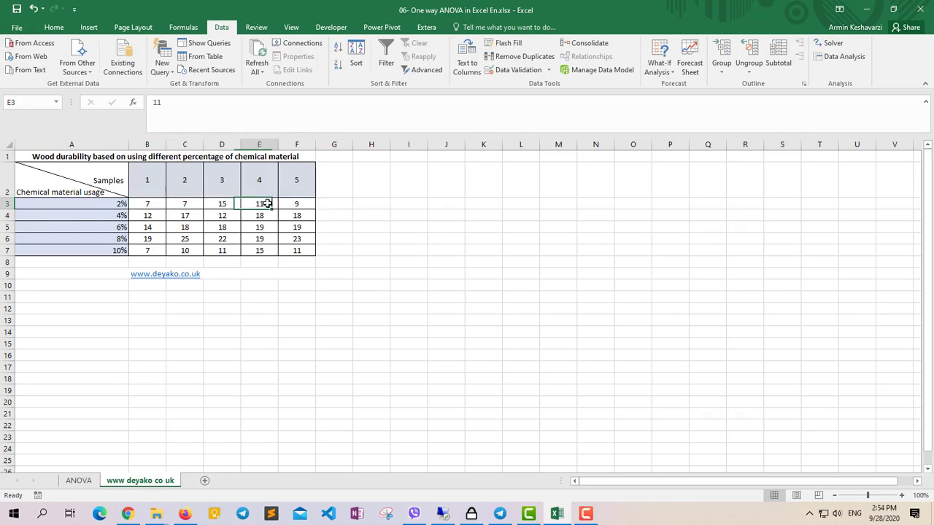
pyautogui.click(296, 203)
pyautogui.click(78, 480)
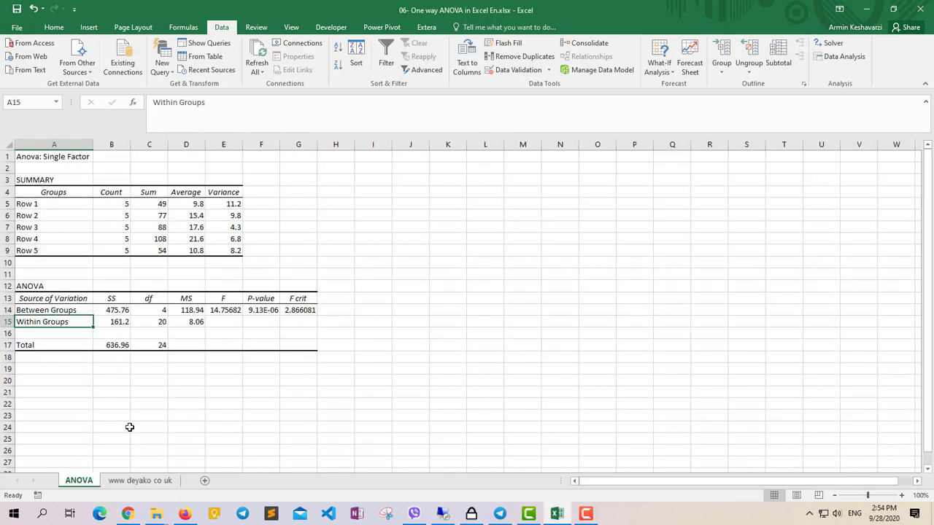
# Examine the Total sum of squares in the ANOVA table and relate it to all samples in B3:F7 of the source sheet.
pyautogui.click(109, 345)
pyautogui.click(138, 480)
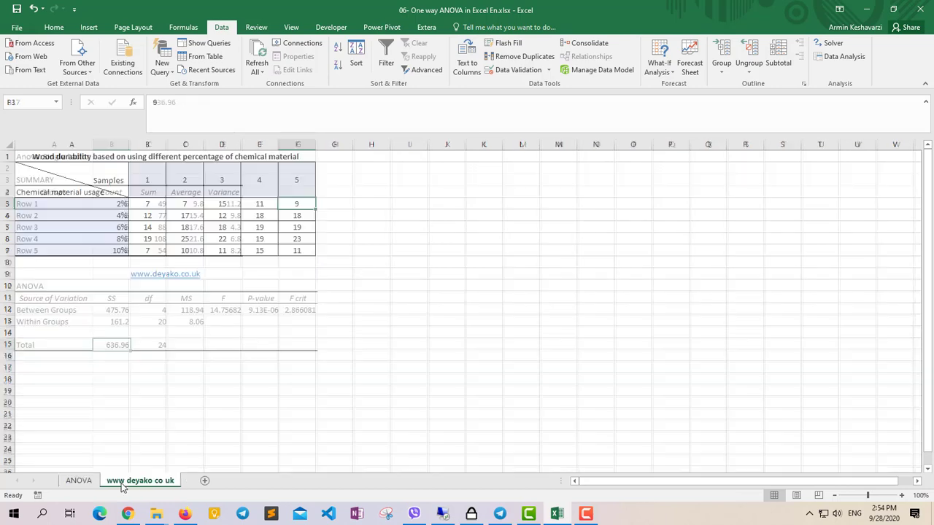
pyautogui.moveTo(154, 199); pyautogui.dragTo(307, 249)
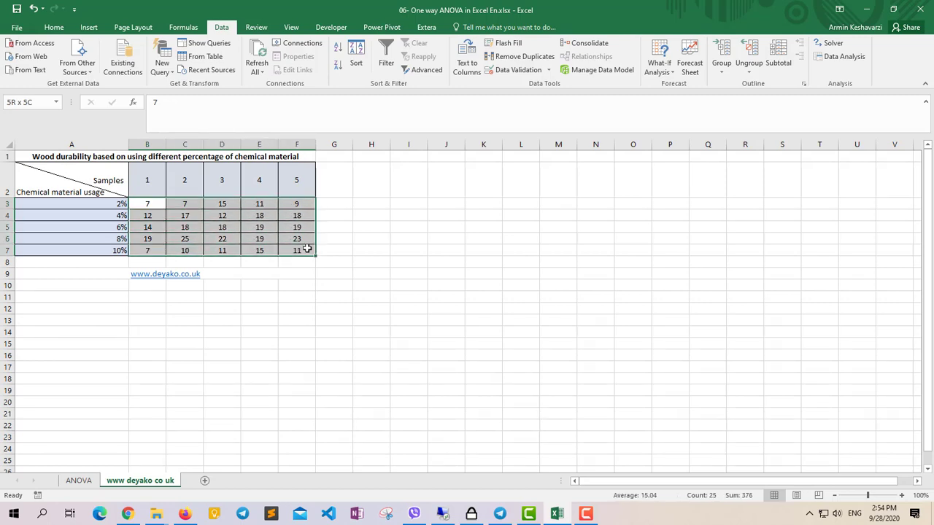
pyautogui.click(78, 480)
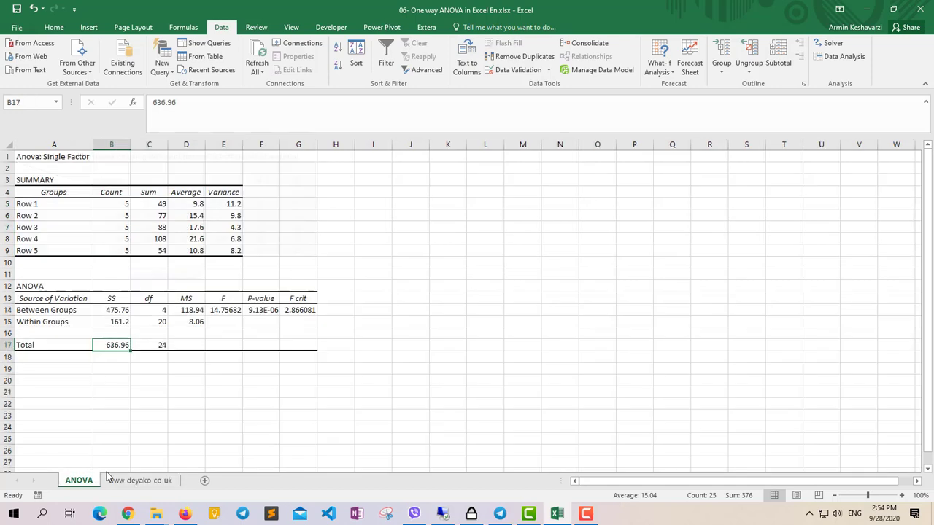
# Examine the Total degrees of freedom in the ANOVA table and relate it to the full set of samples in the source sheet.
pyautogui.click(156, 345)
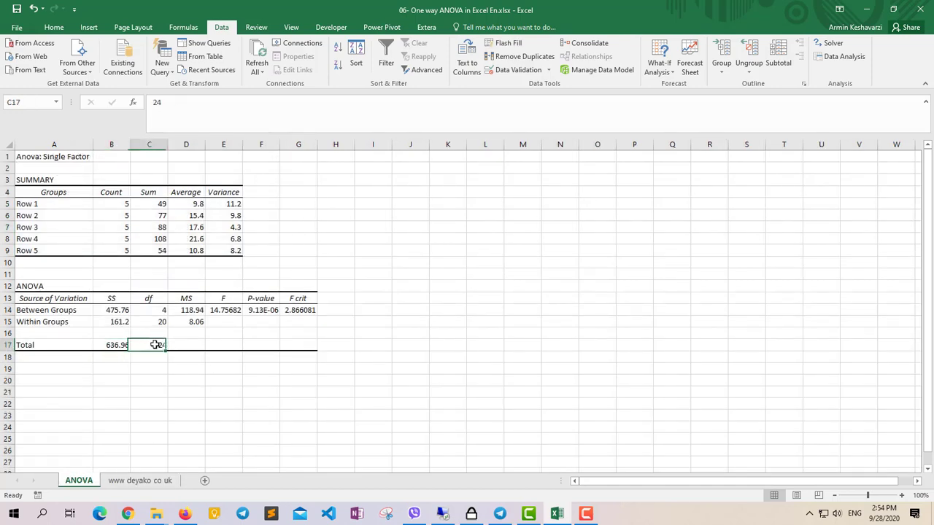
pyautogui.click(132, 485)
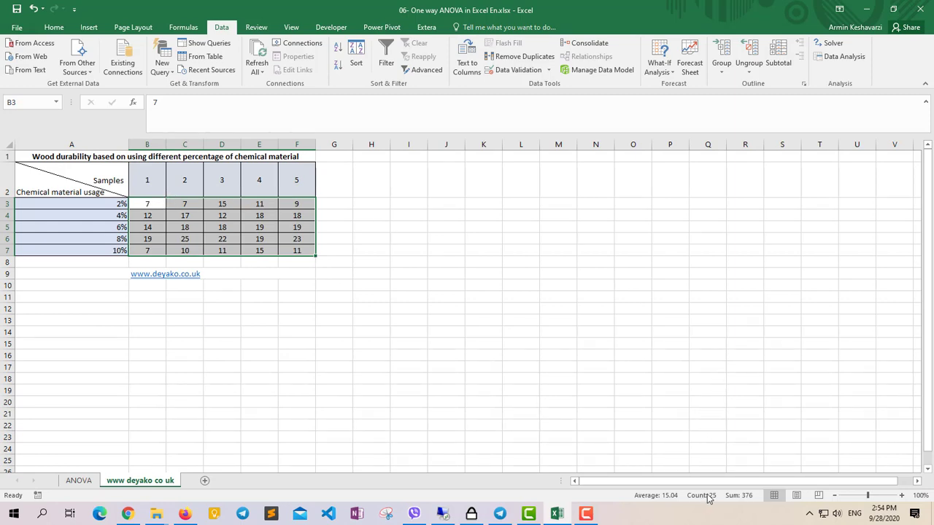
pyautogui.click(80, 484)
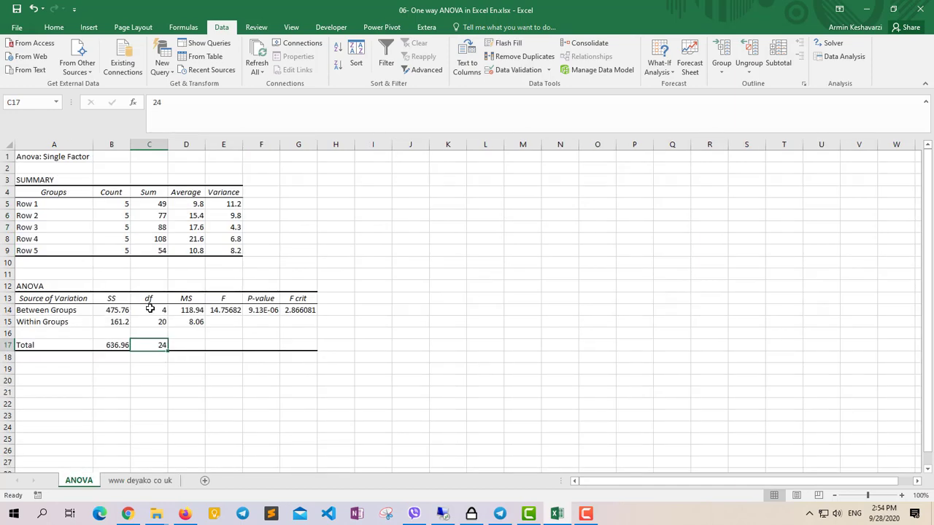
pyautogui.click(121, 345)
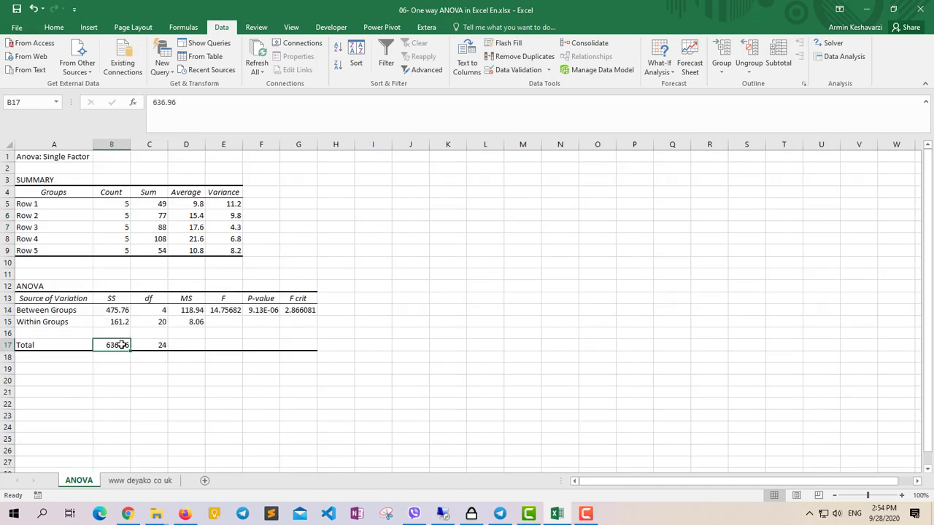
pyautogui.click(161, 345)
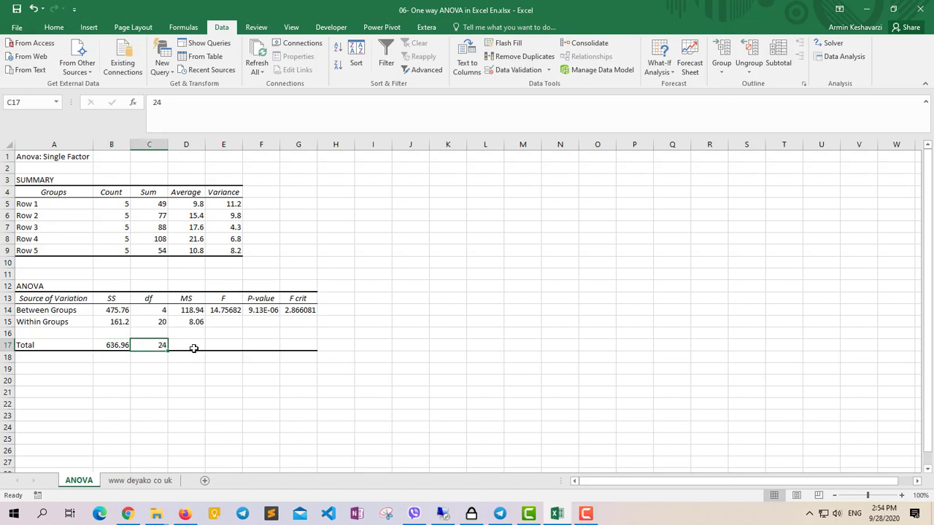
pyautogui.click(150, 481)
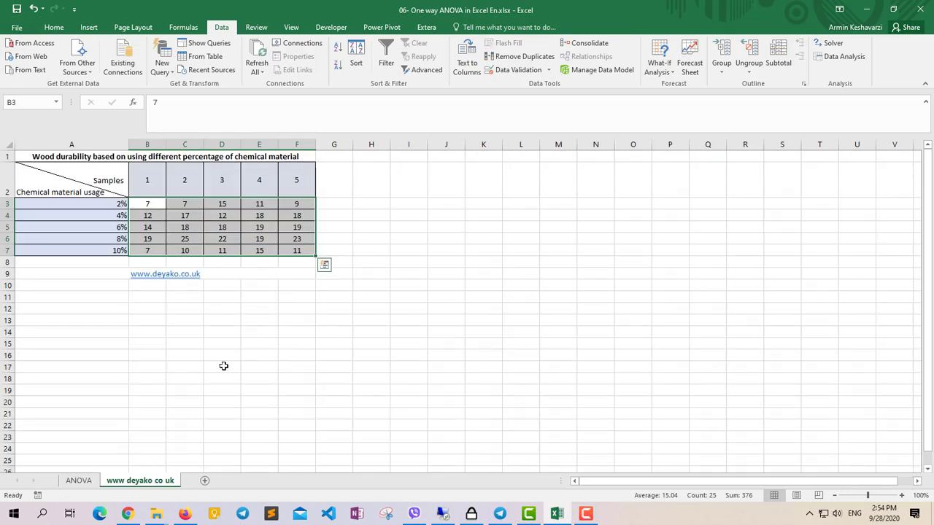
pyautogui.click(80, 480)
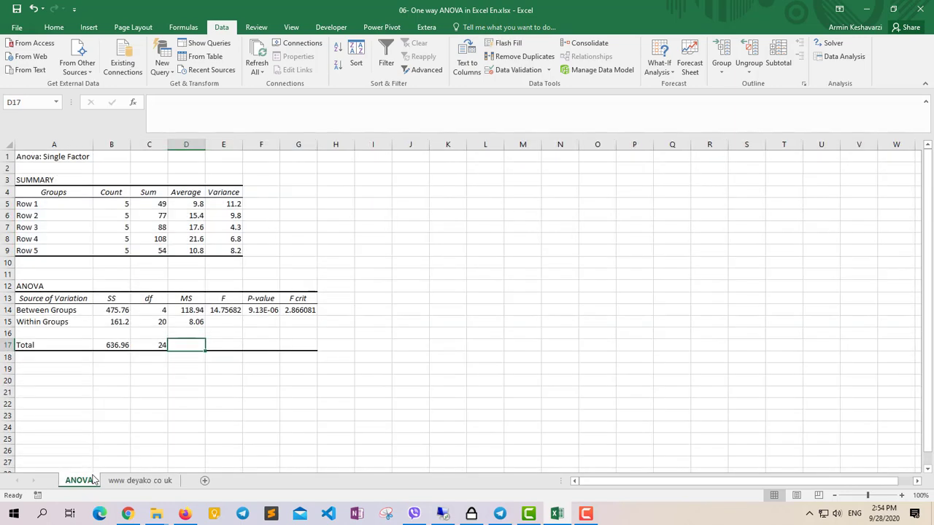
# Examine the Between Groups SS and df, compare the Between and Within Groups MS values, and relate them to F.
pyautogui.click(122, 312)
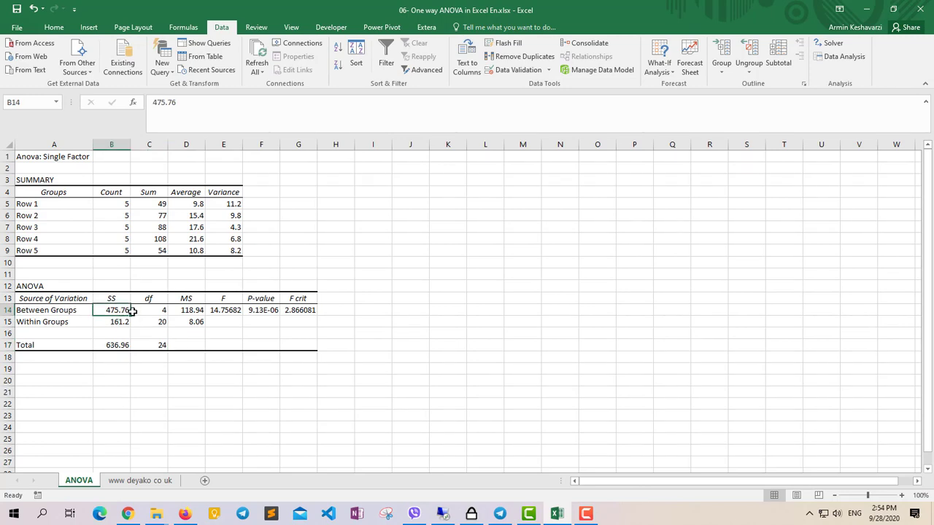
pyautogui.click(148, 309)
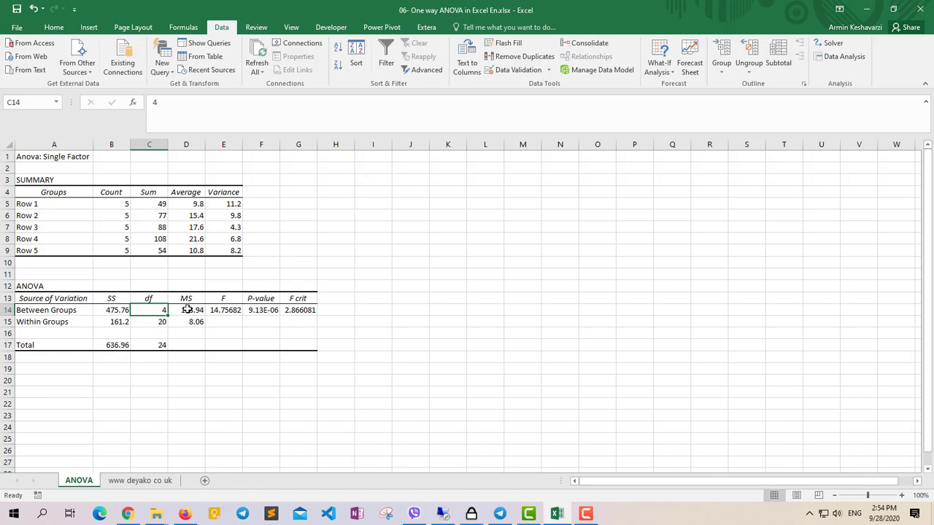
pyautogui.click(187, 310)
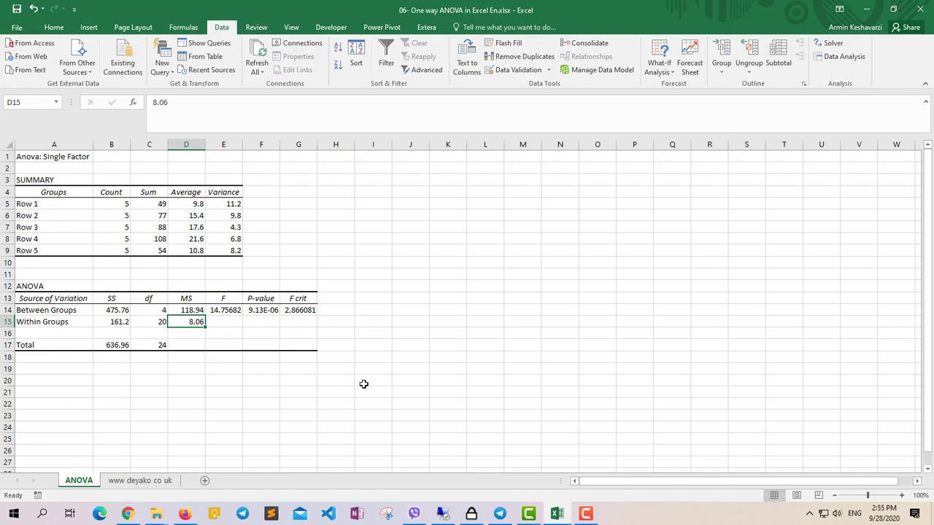
pyautogui.click(191, 311)
pyautogui.click(192, 321)
pyautogui.click(191, 310)
pyautogui.click(196, 320)
pyautogui.click(195, 312)
pyautogui.click(196, 321)
pyautogui.click(196, 309)
pyautogui.click(231, 308)
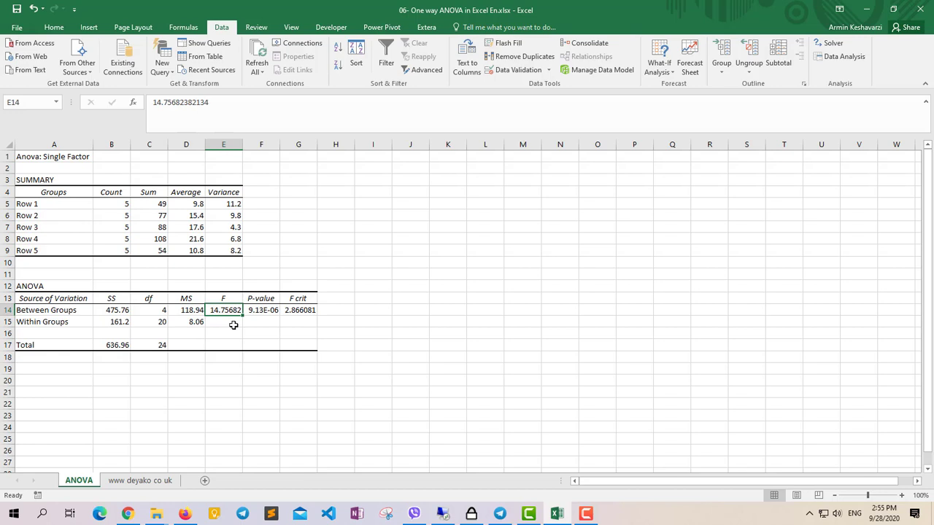
# Calculate the ratio of the Between Groups MS to the Within Groups MS in I14 with the formula =D14/D15.
pyautogui.click(371, 310)
pyautogui.write('=')
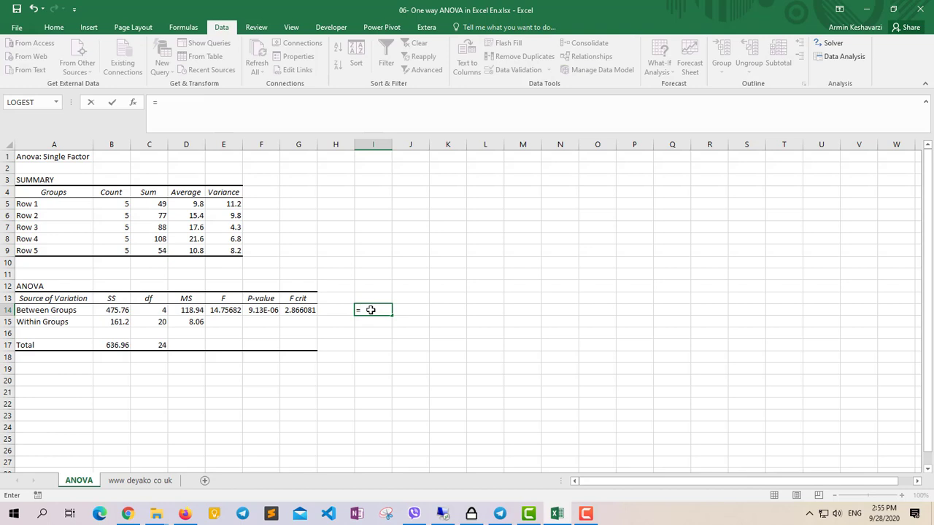
pyautogui.click(194, 312)
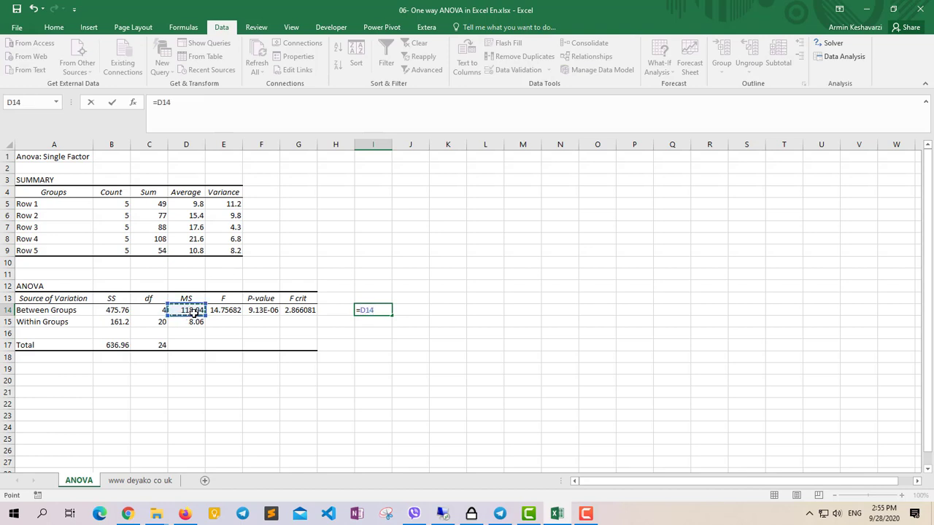
pyautogui.write('/')
pyautogui.click(198, 322)
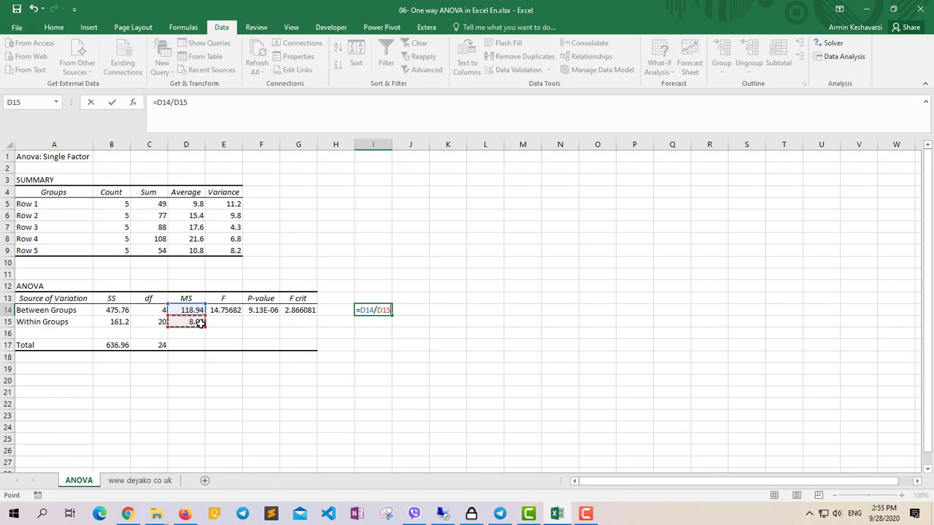
pyautogui.press('Return')
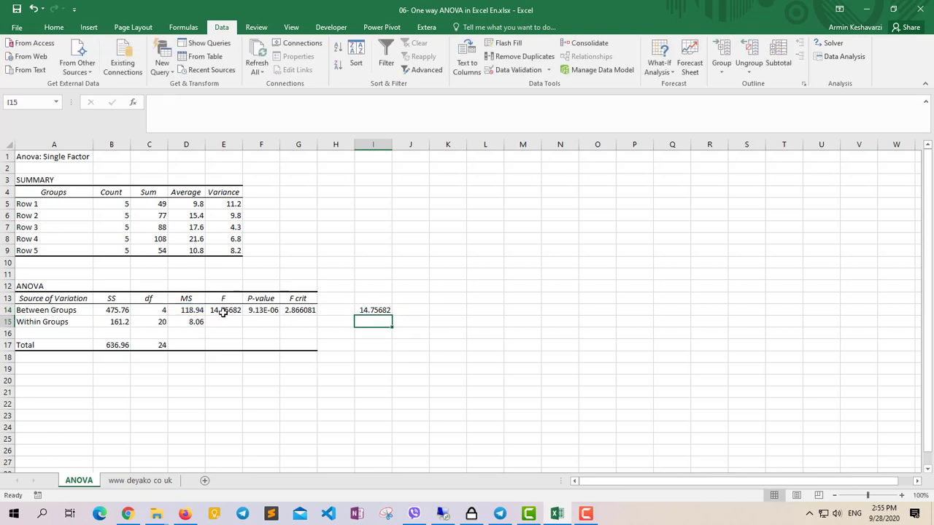
# Compare the calculated ratio in I14 with the F value in E14 and clear I14.
pyautogui.click(221, 312)
pyautogui.click(387, 310)
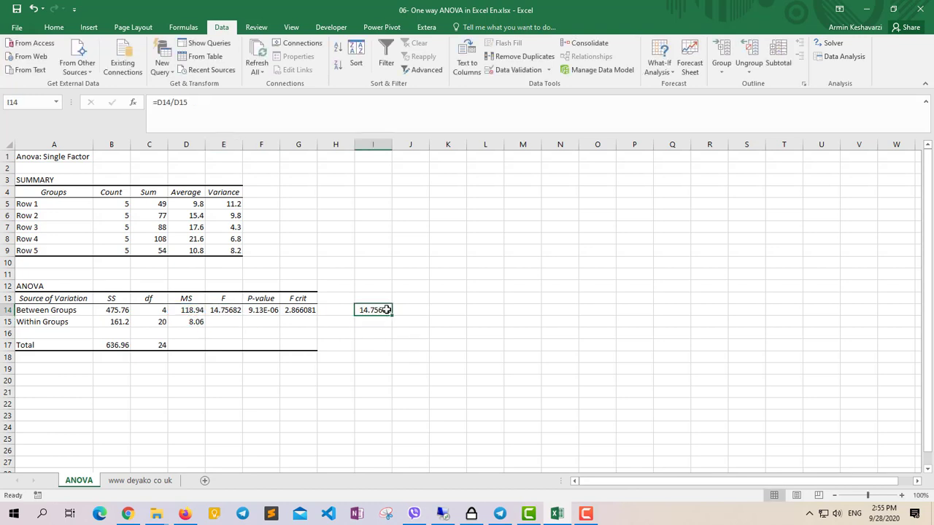
pyautogui.press('Delete')
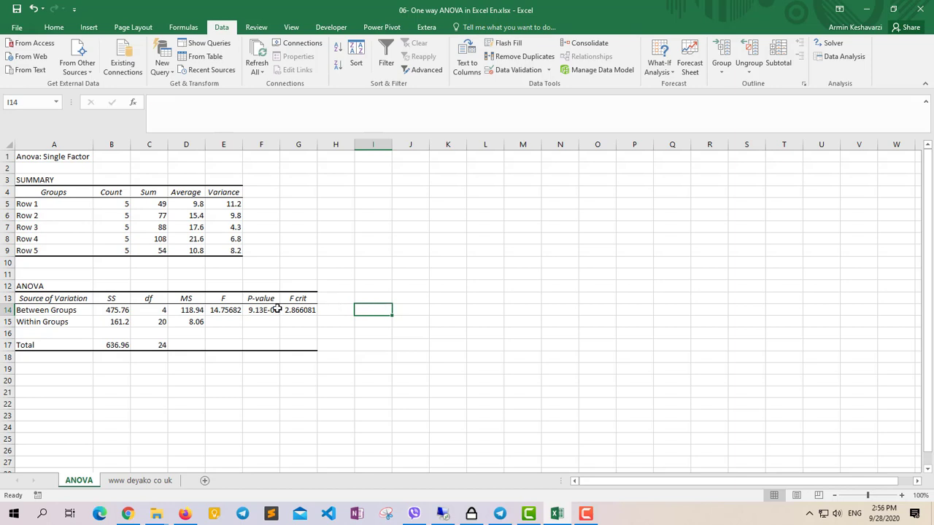
# Test whether F exceeds F crit by entering the formula =E14>G14 in H14.
pyautogui.click(301, 310)
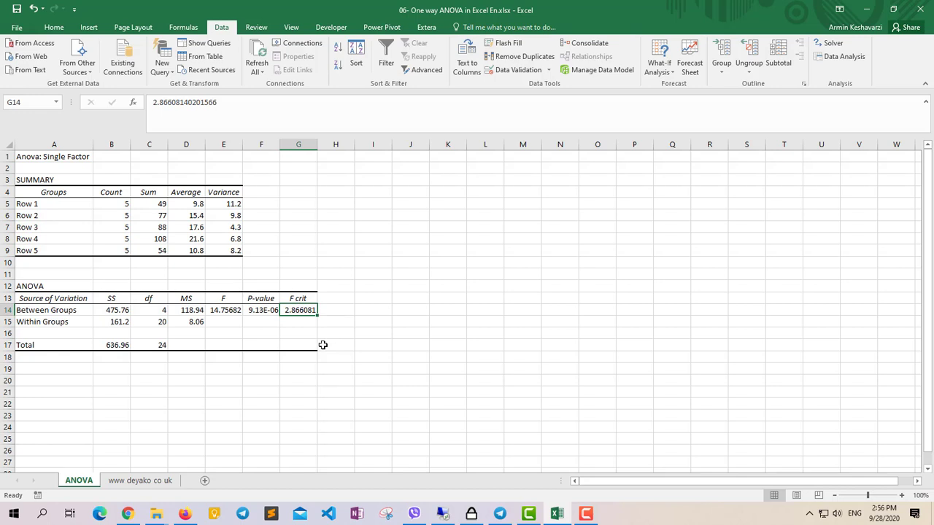
pyautogui.click(219, 312)
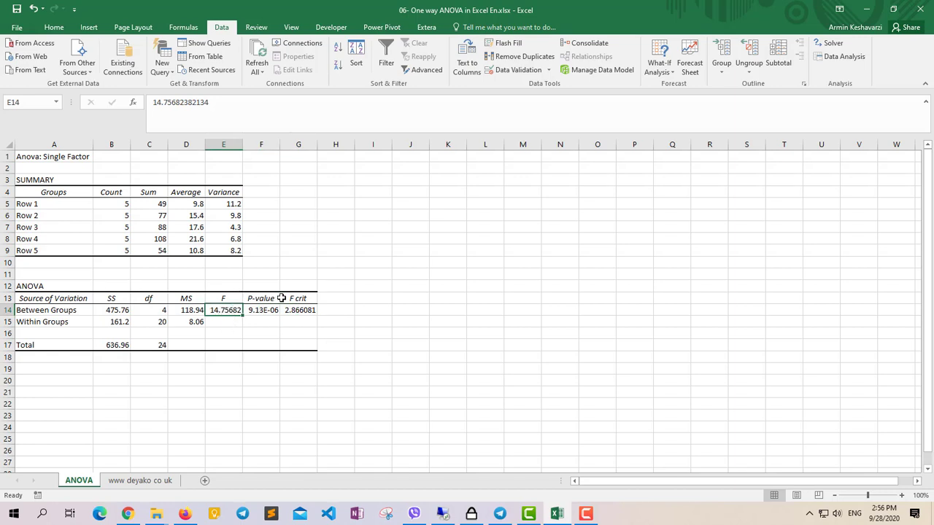
pyautogui.click(313, 311)
pyautogui.click(337, 314)
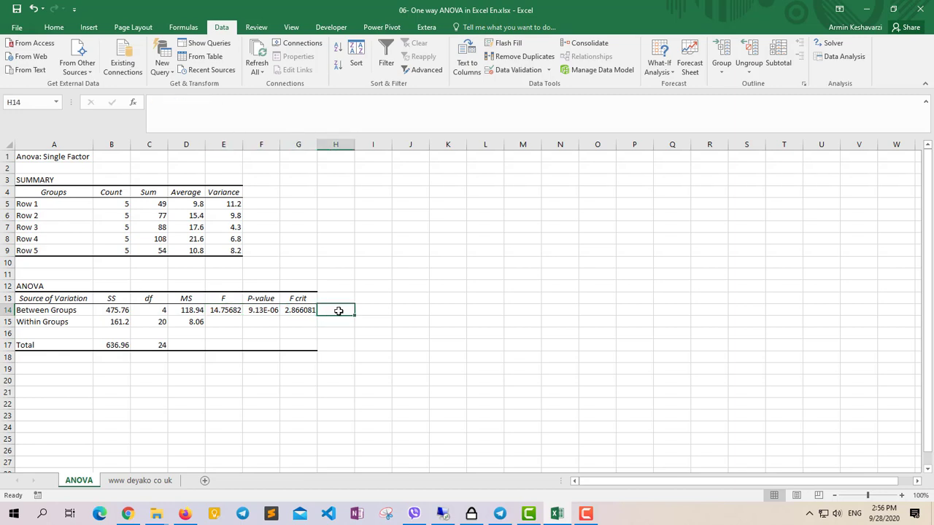
pyautogui.write('=')
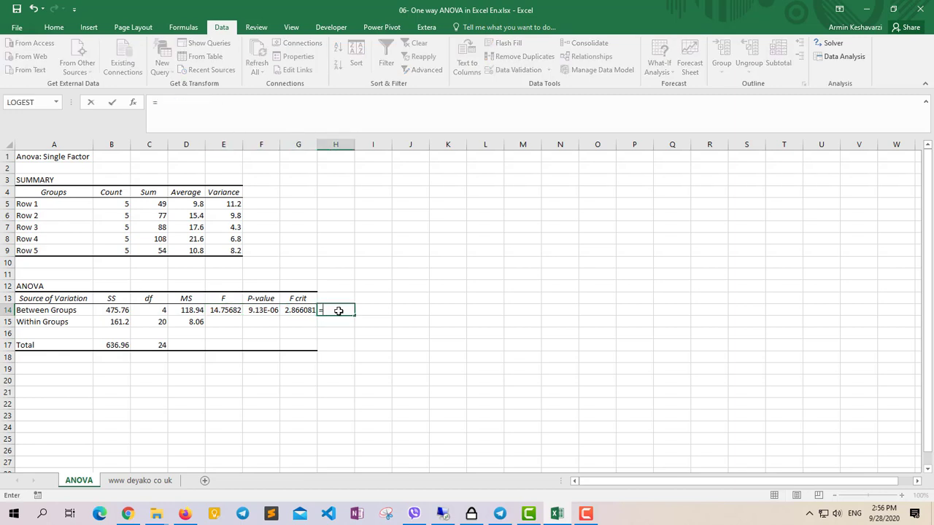
pyautogui.click(231, 310)
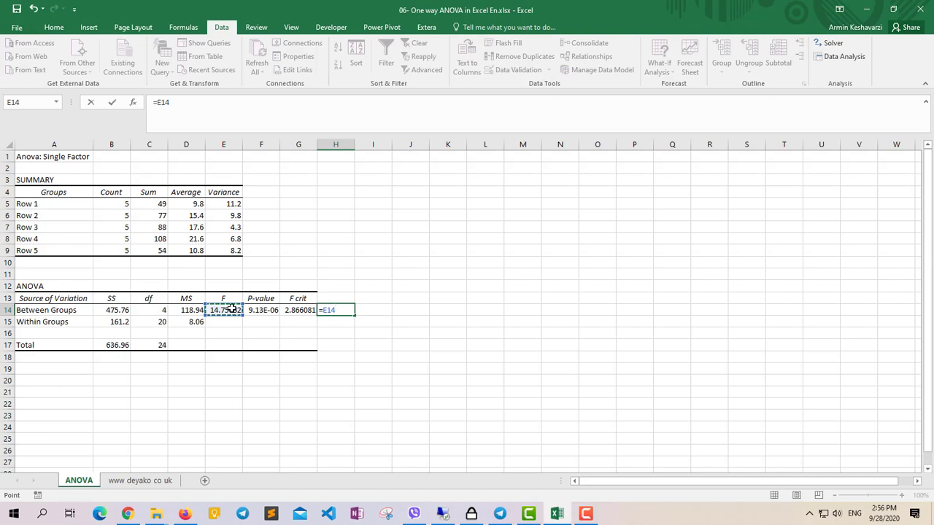
pyautogui.write('>')
pyautogui.click(303, 309)
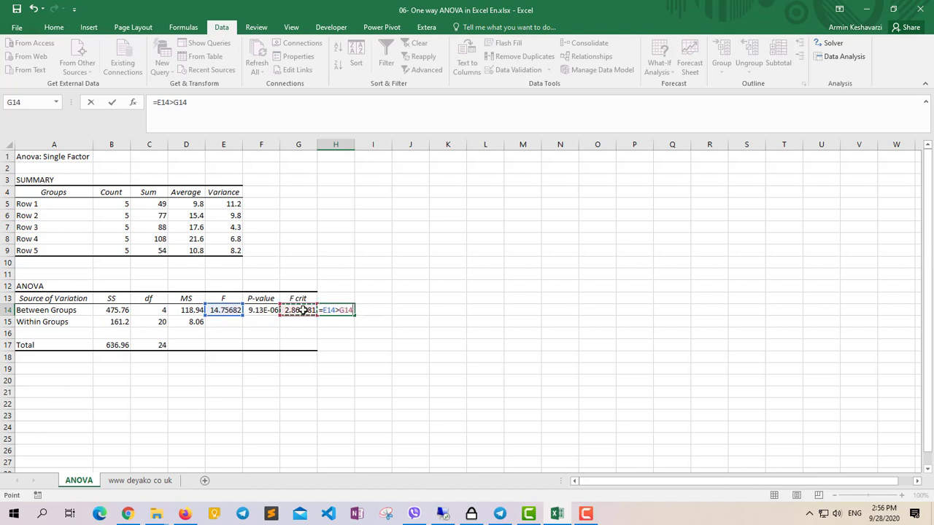
pyautogui.hotkey('ctrl', 'Return')
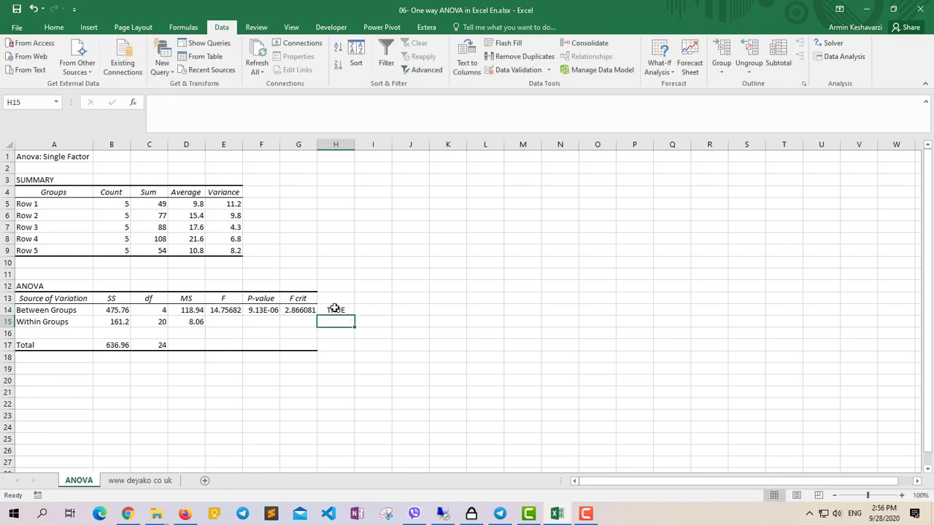
# Enter the conclusion "the matterial have imapct on wood durability" in I14.
pyautogui.click(373, 318)
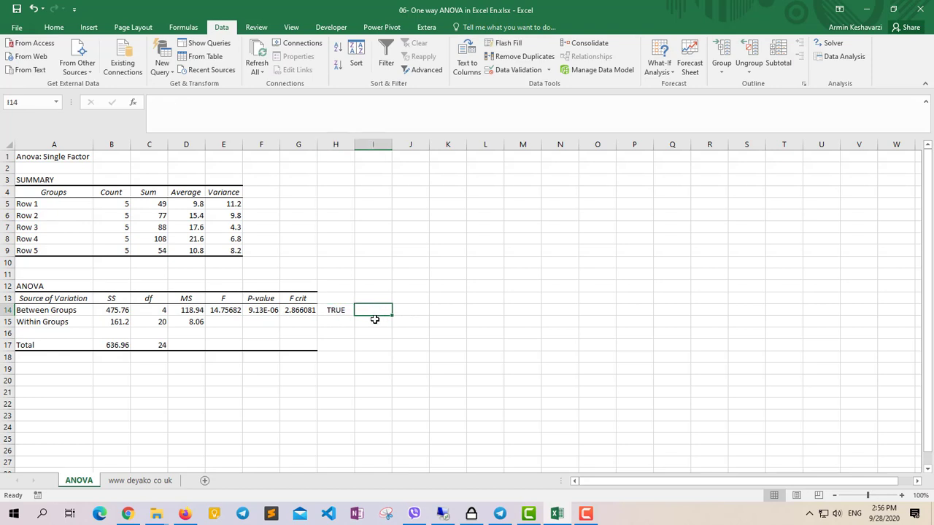
pyautogui.write('the matterial have imapct on wood durability')
pyautogui.press('Return')
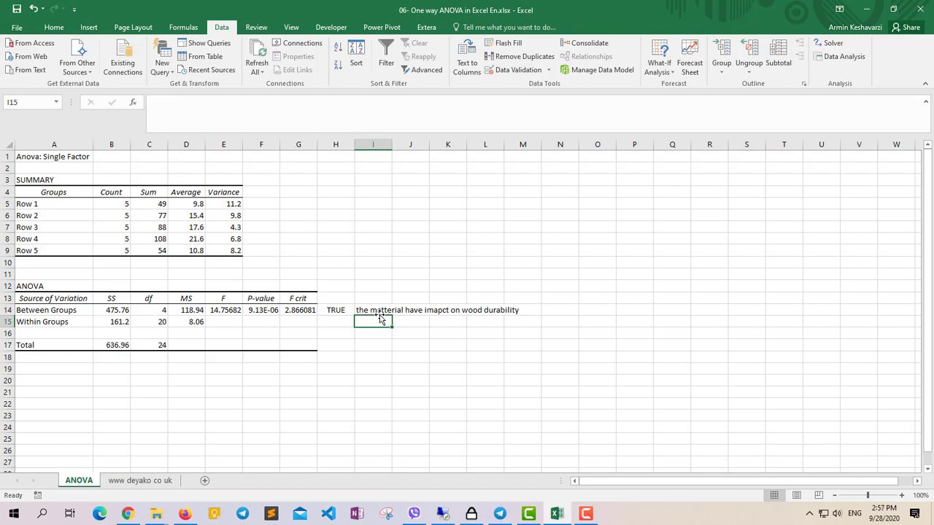
# Examine the P-value in F14 and relate it to the F comparison in H14 and the written conclusion in I14.
pyautogui.click(265, 313)
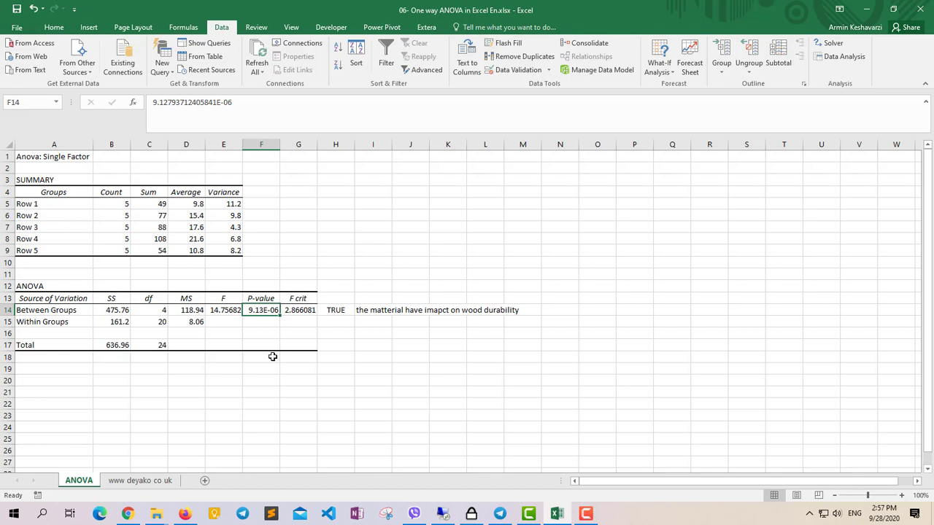
pyautogui.click(334, 310)
pyautogui.click(371, 311)
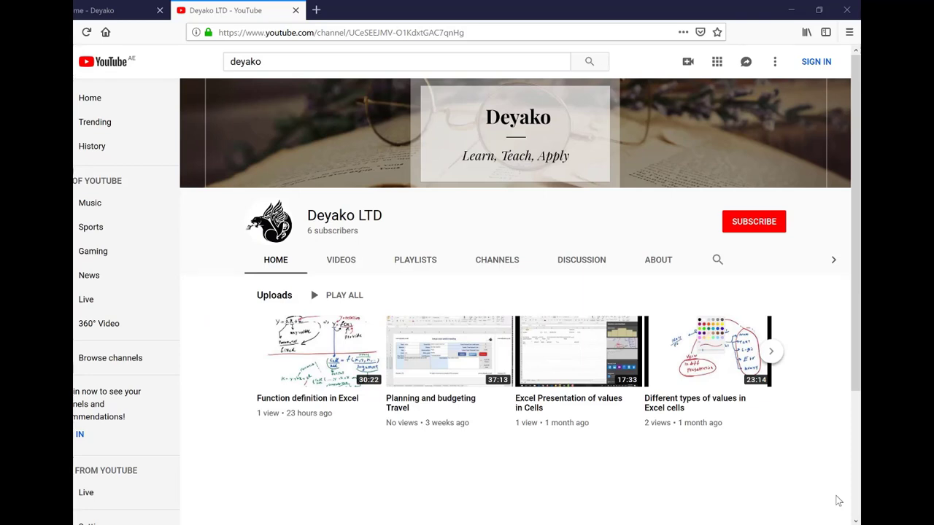
pyautogui.hotkey('ctrl', 'shift', 'Tab')
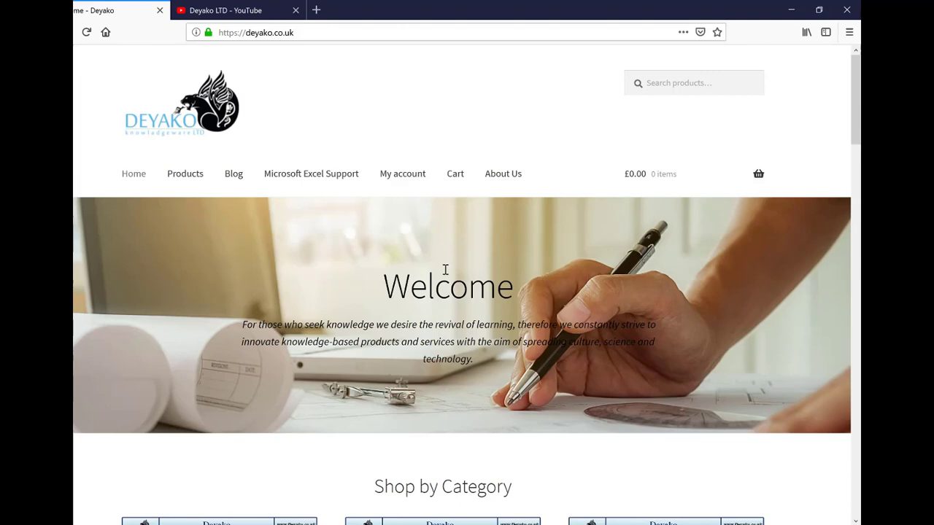